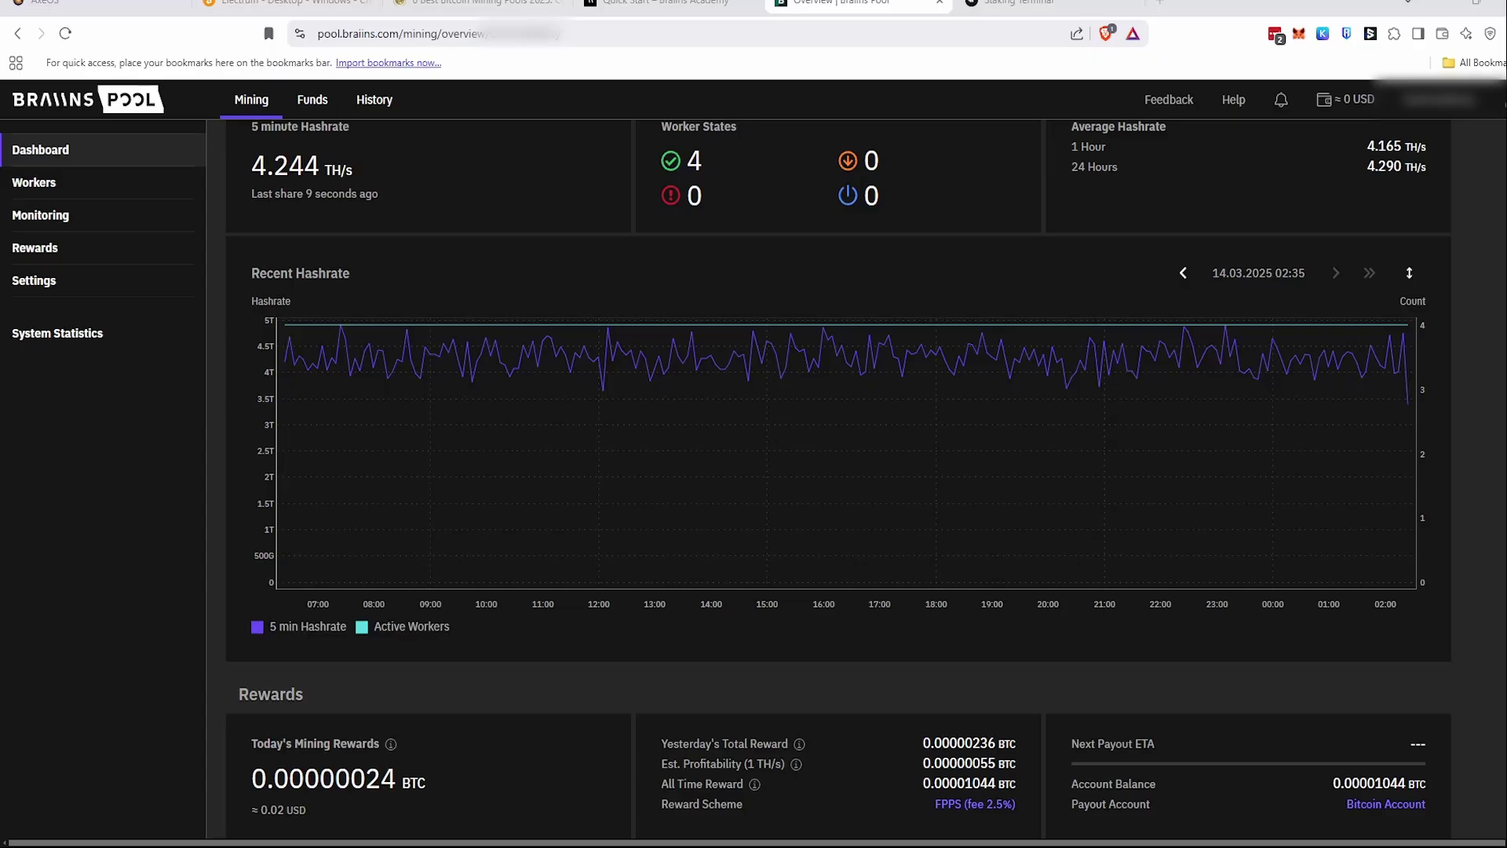
# - Scroll through the Bitaxe.org homepage to look over its content
pyautogui.moveTo(968, 742)
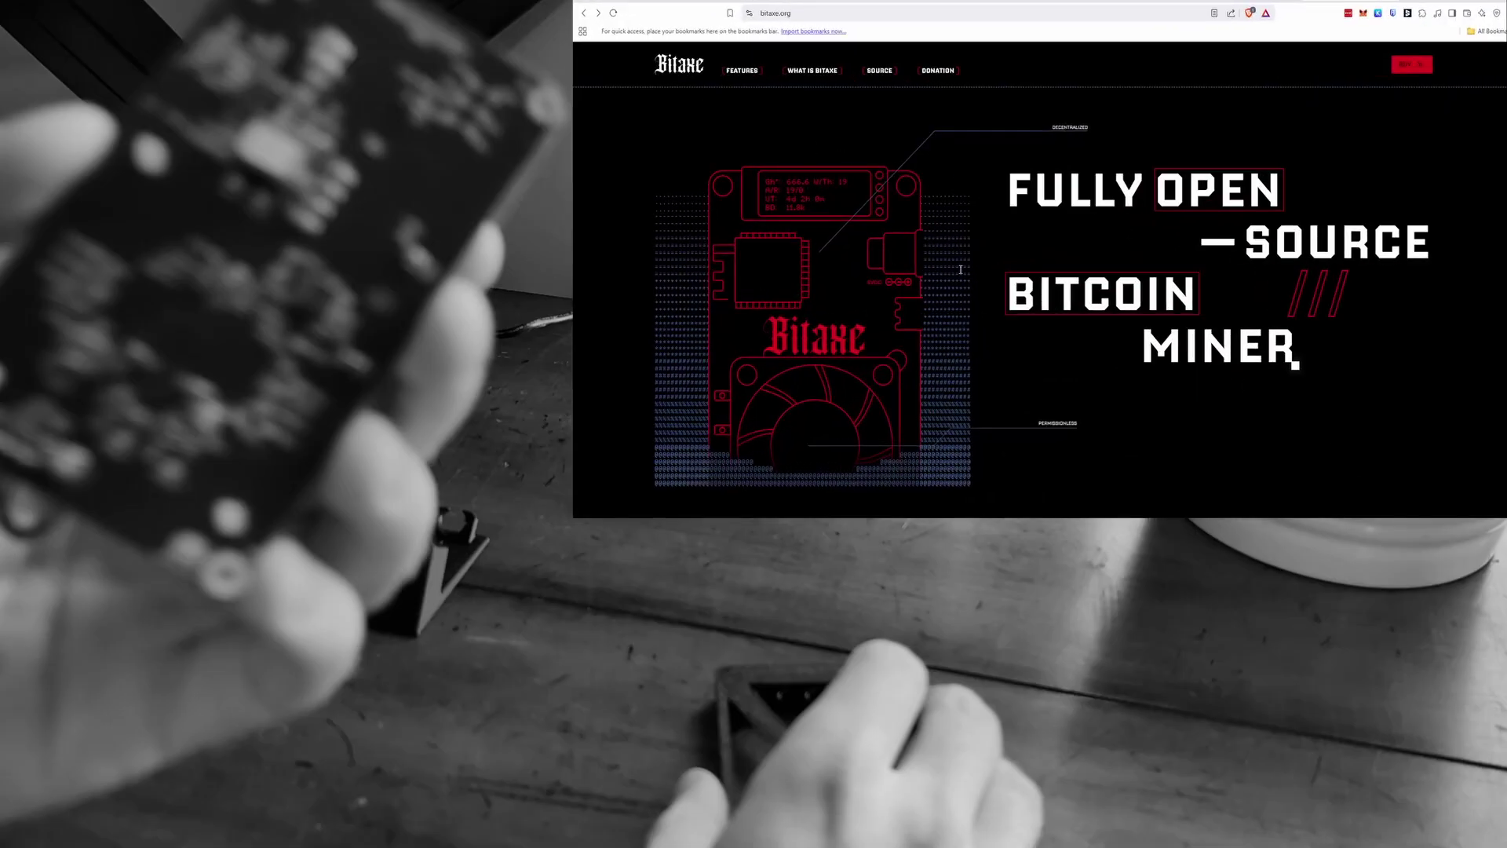
pyautogui.scroll(-1, 919, 244)
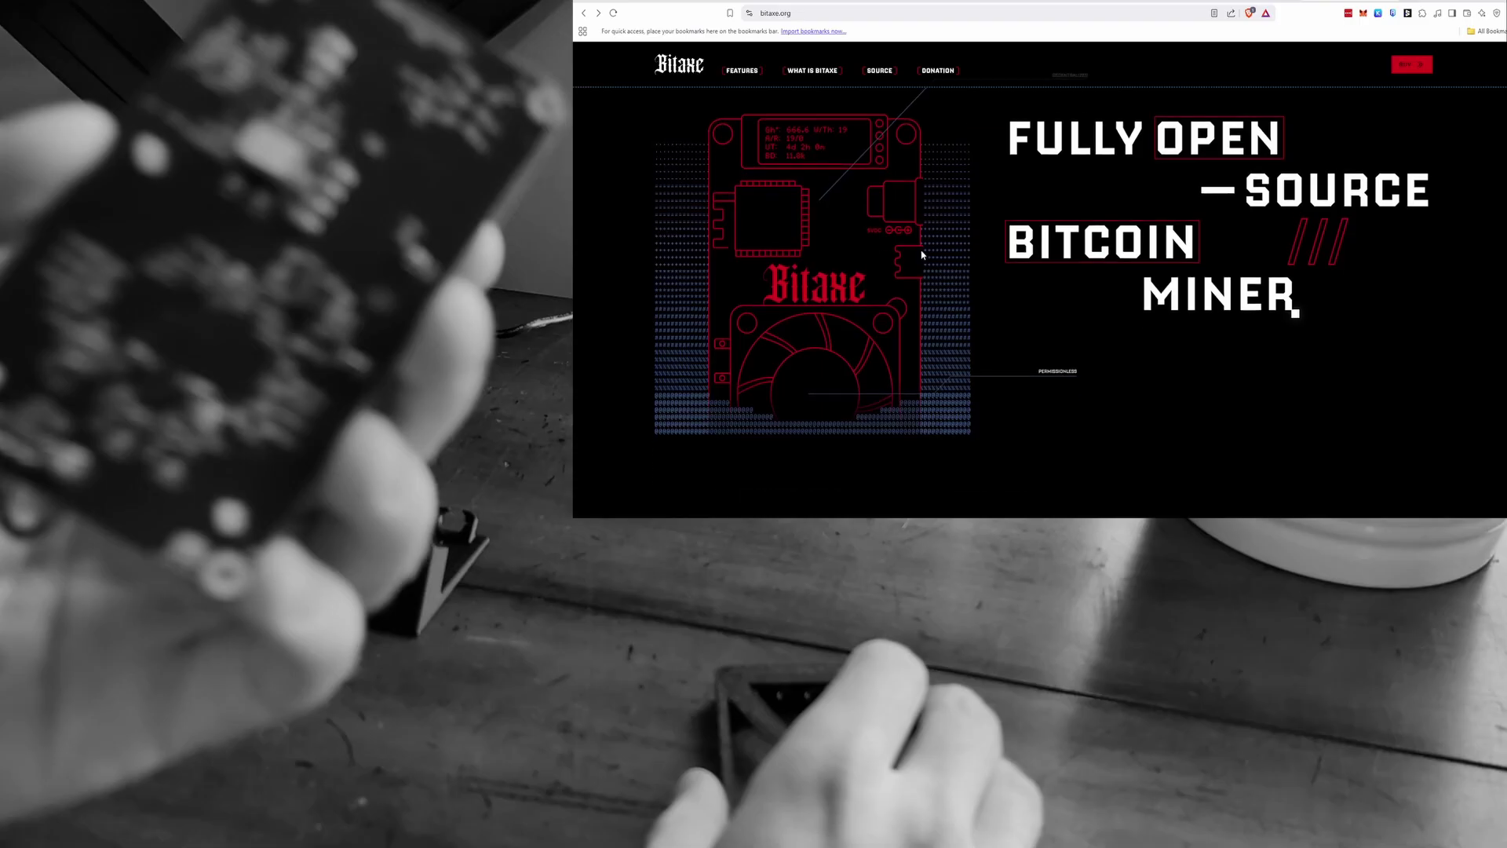
pyautogui.scroll(-5, 1087, 203)
pyautogui.scroll(5, 1021, 251)
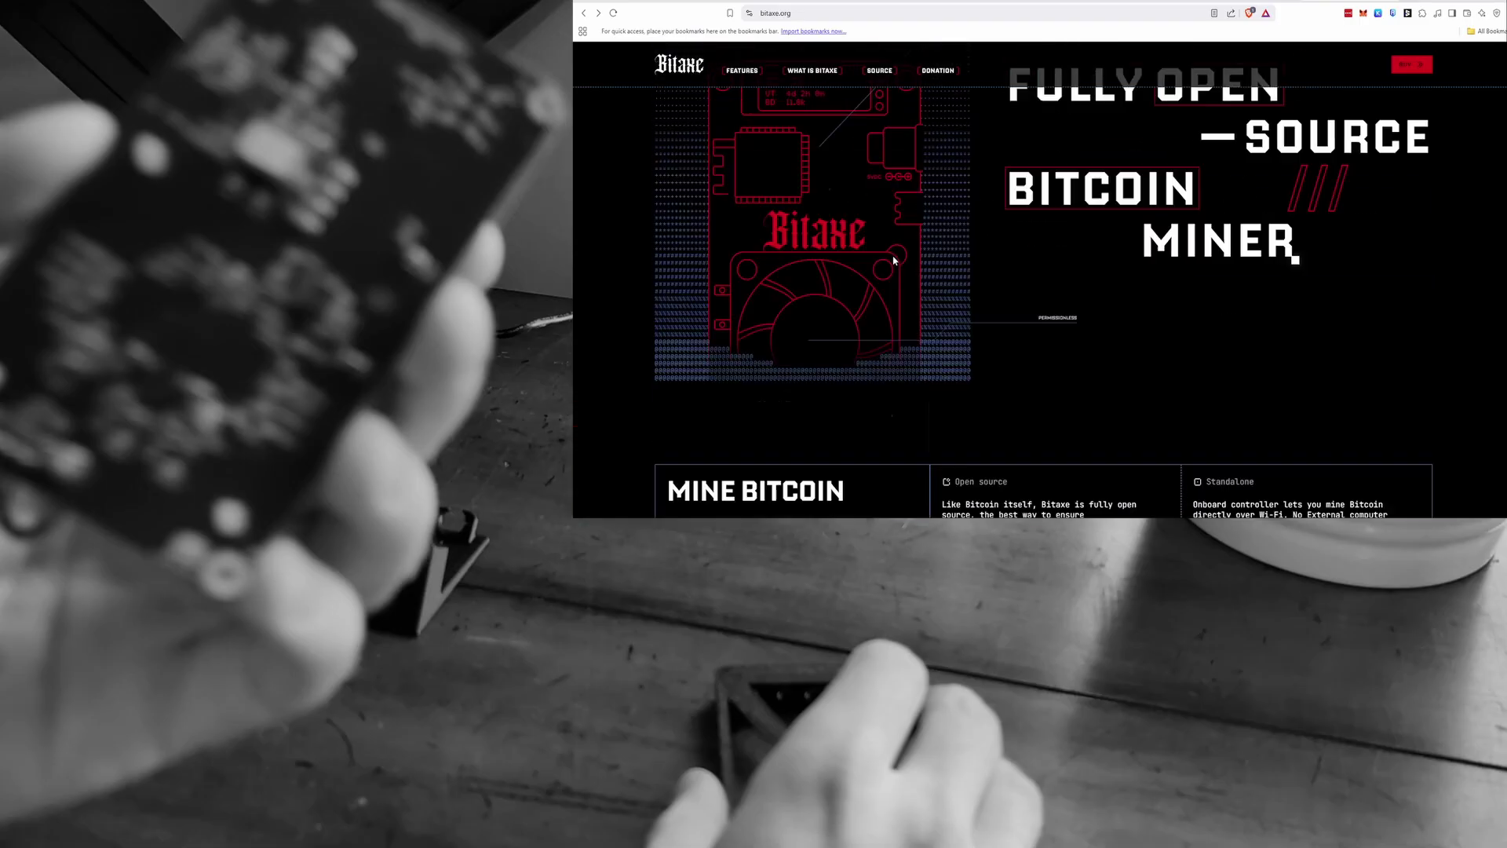
pyautogui.scroll(-10, 797, 280)
pyautogui.scroll(-6, 801, 391)
pyautogui.scroll(2, 750, 243)
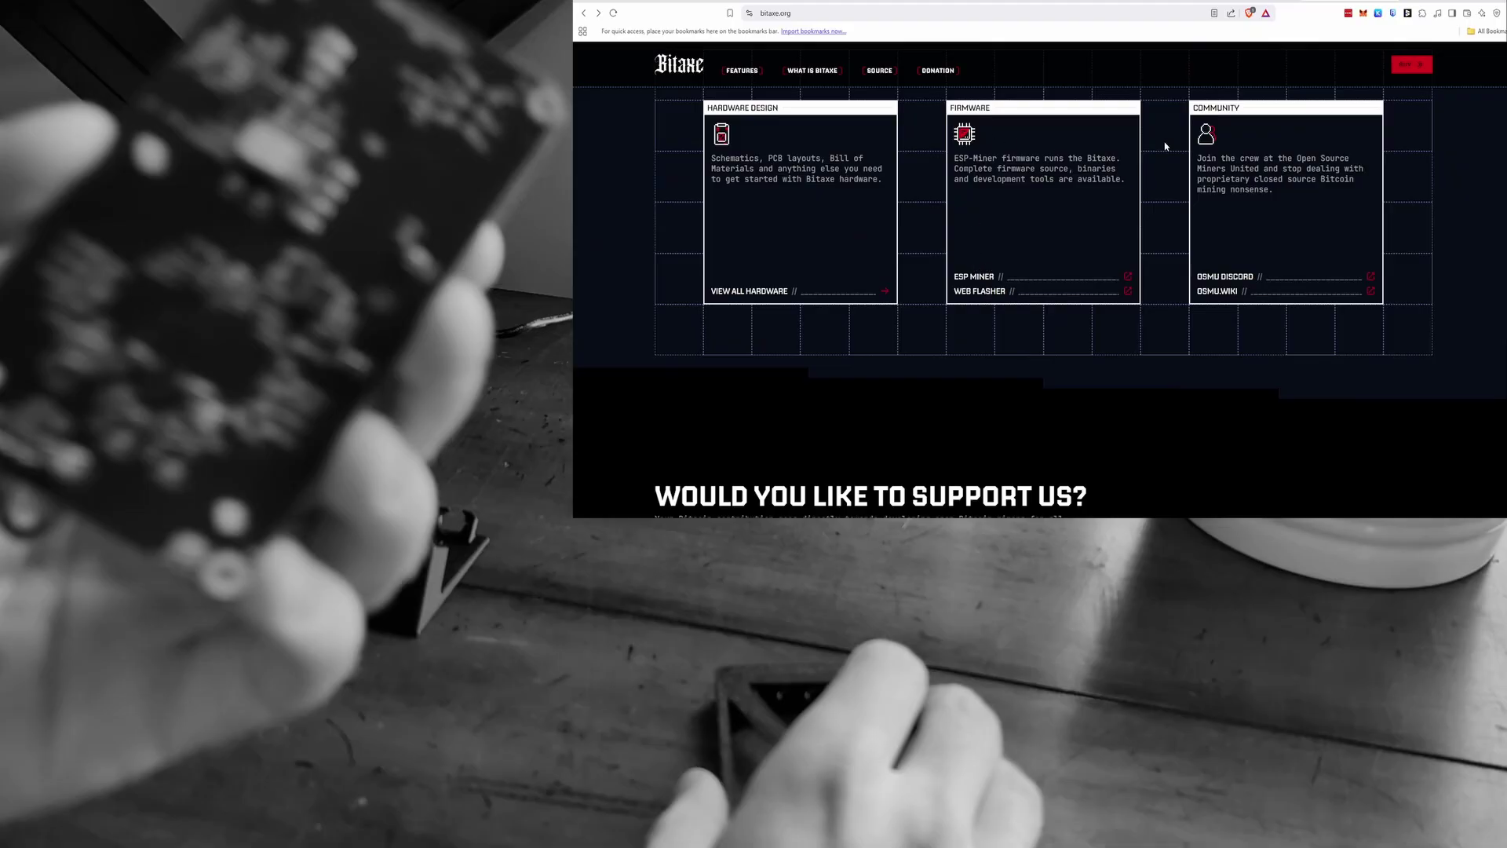
pyautogui.scroll(10, 1165, 146)
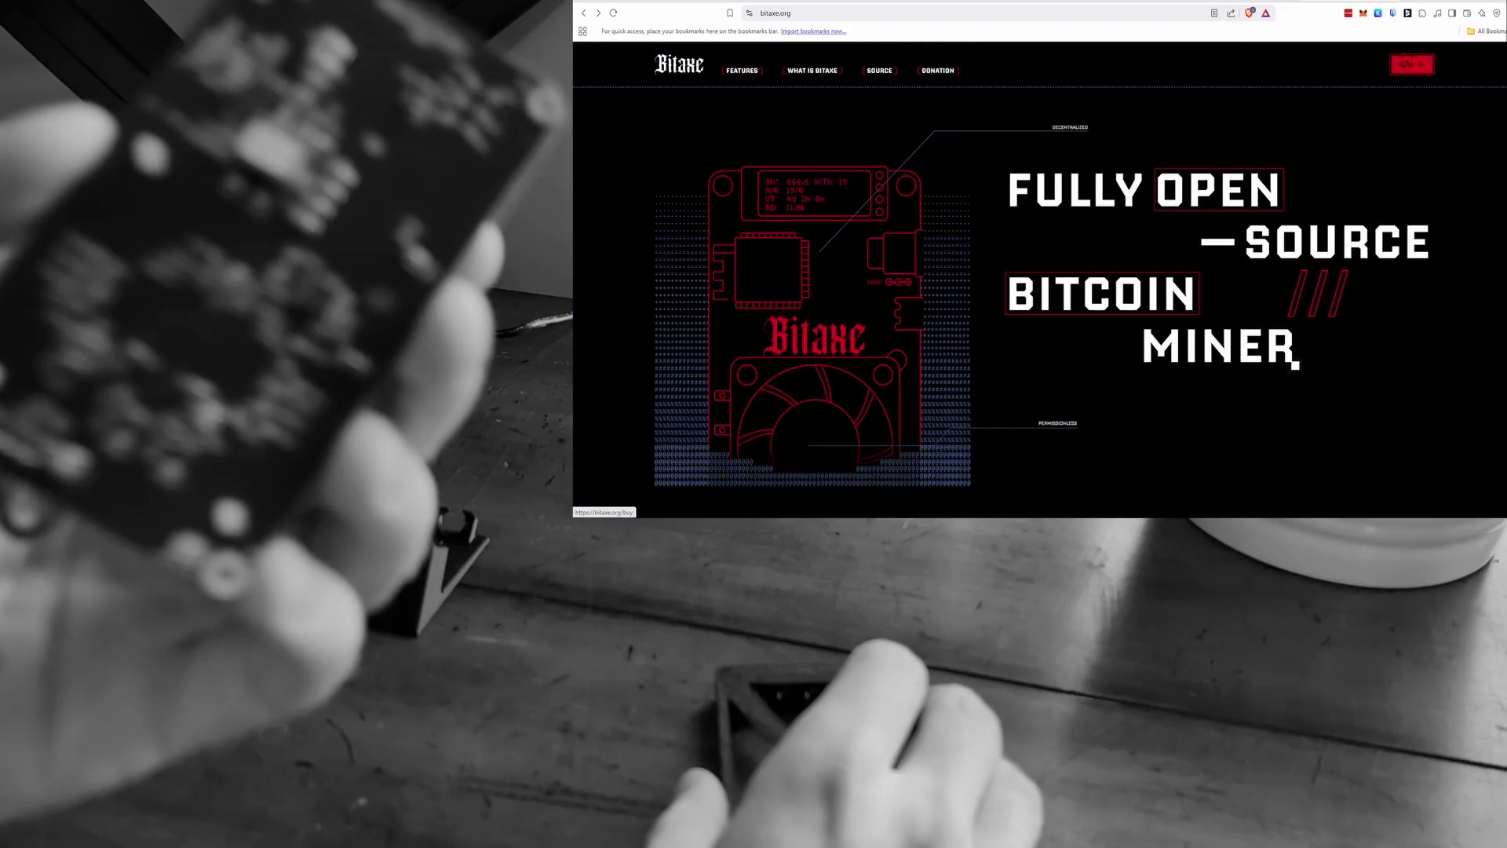
# - Go to the Buy a Bitaxe page and scroll down to the Vendors List
pyautogui.click(1413, 64)
pyautogui.scroll(-6, 1081, 297)
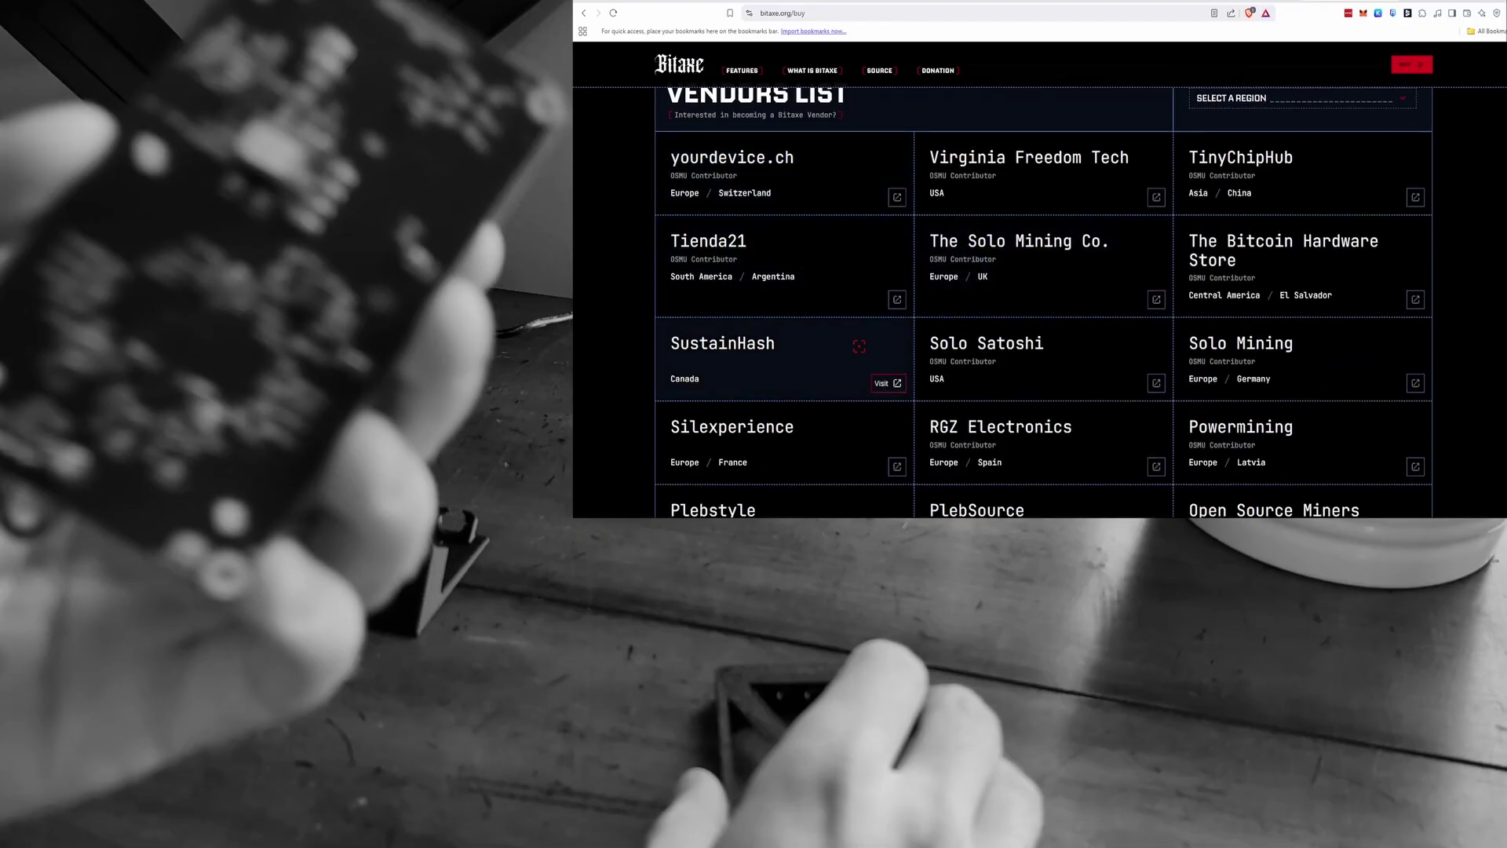
pyautogui.scroll(-1, 1195, 310)
pyautogui.scroll(-1, 1209, 282)
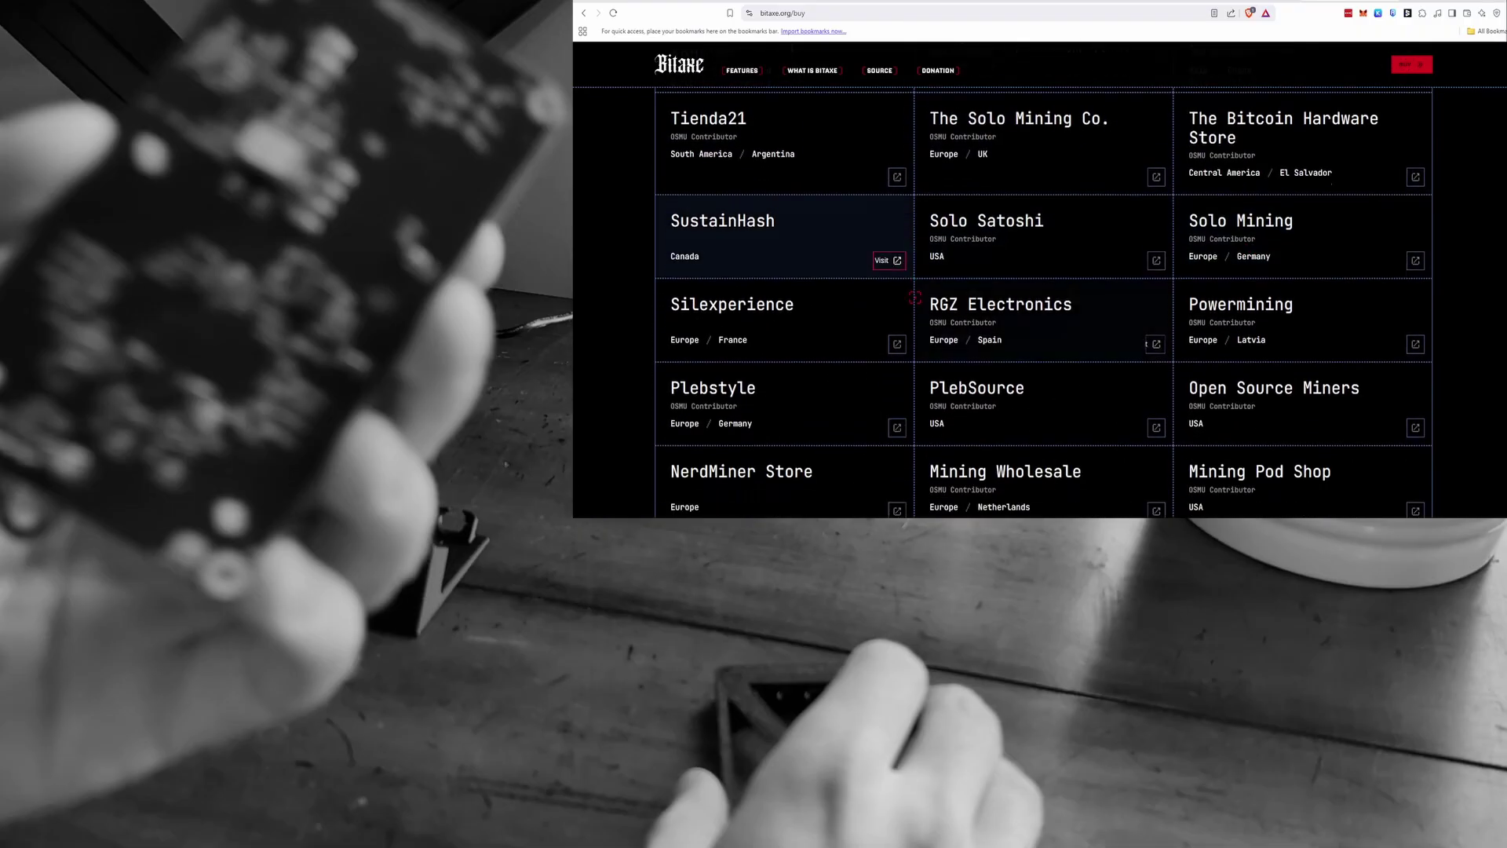
pyautogui.scroll(2, 1023, 280)
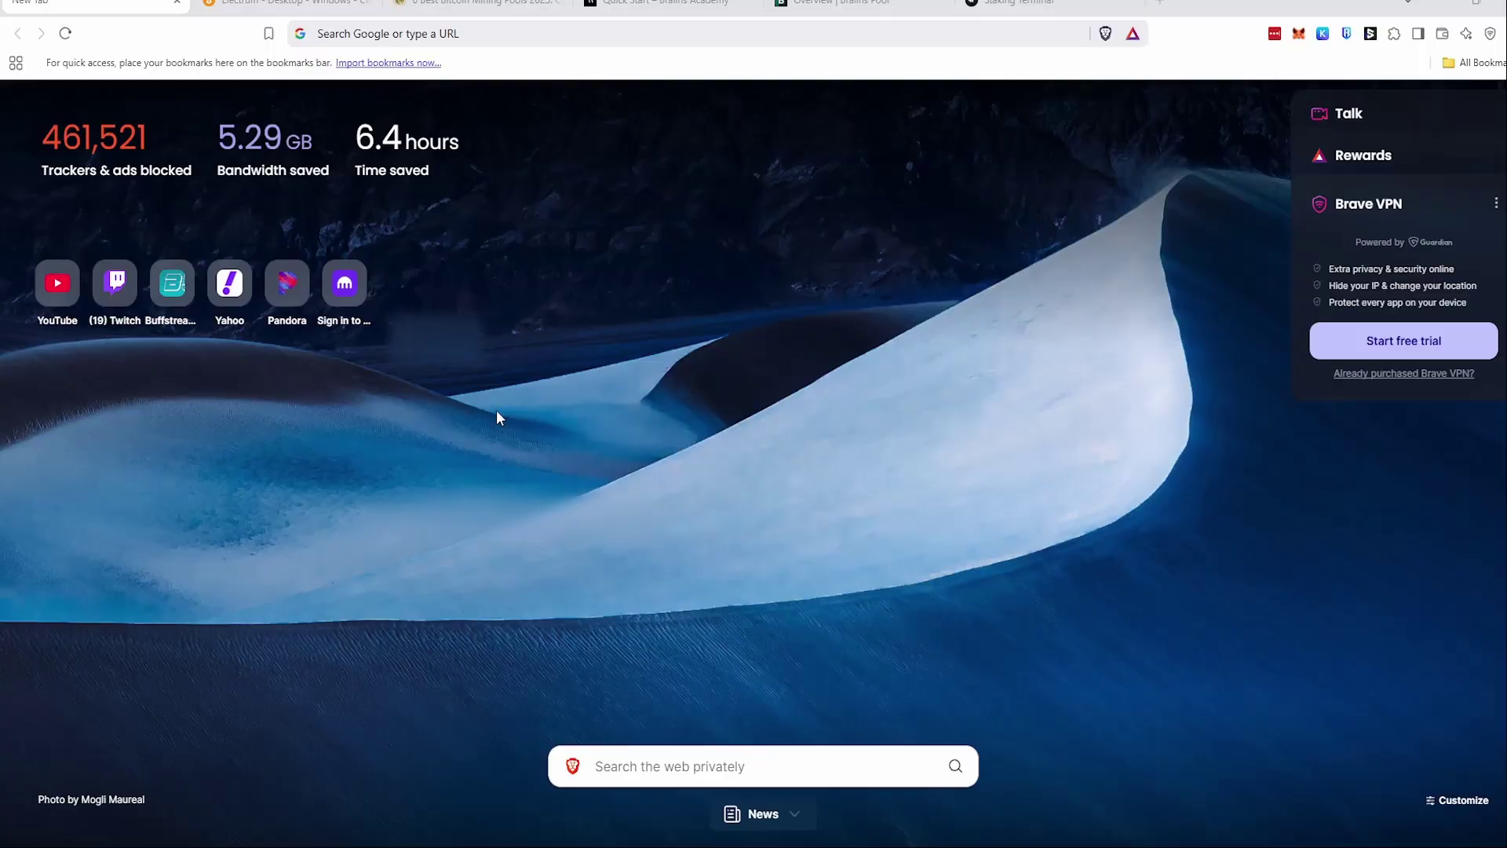
pyautogui.click(449, 35)
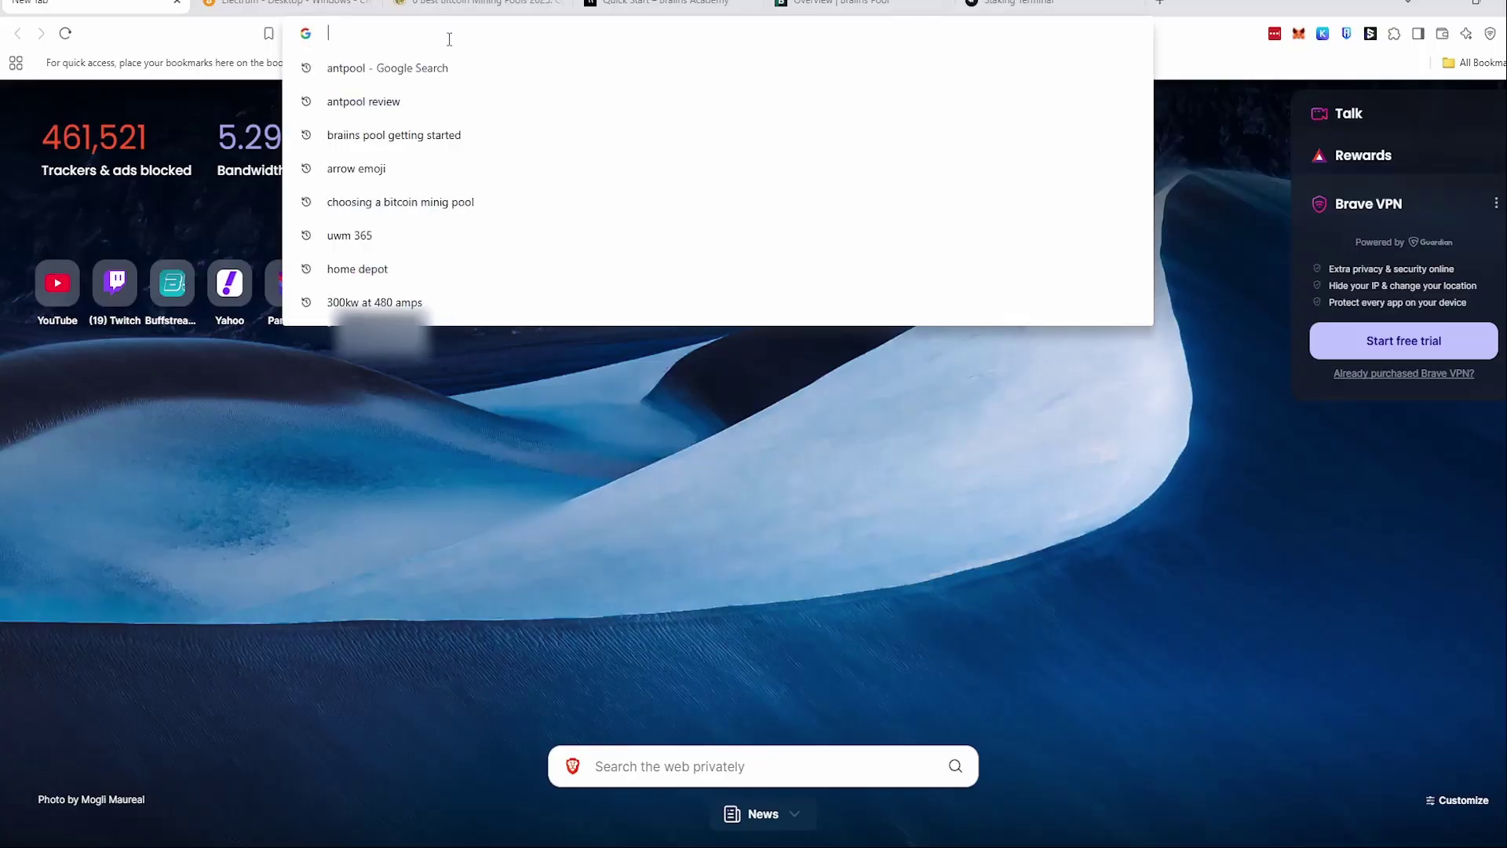
pyautogui.write('http://192.168.1.152')
pyautogui.press('Return')
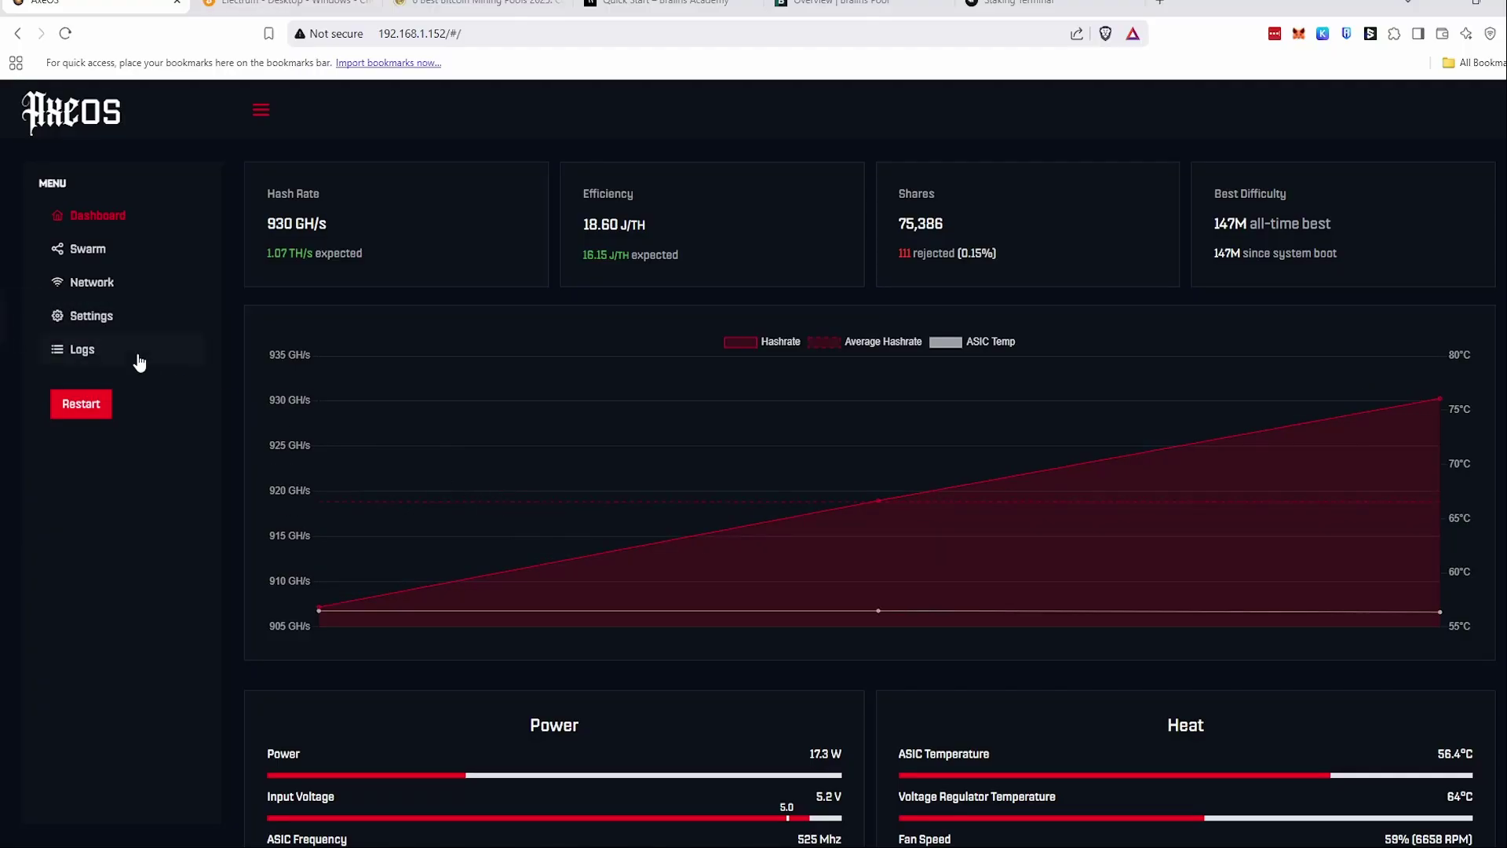
# - Review AxeOS Settings with us-east.stratum.braiins.com on port 3333, then switch to the Electrum wallet page
pyautogui.click(92, 318)
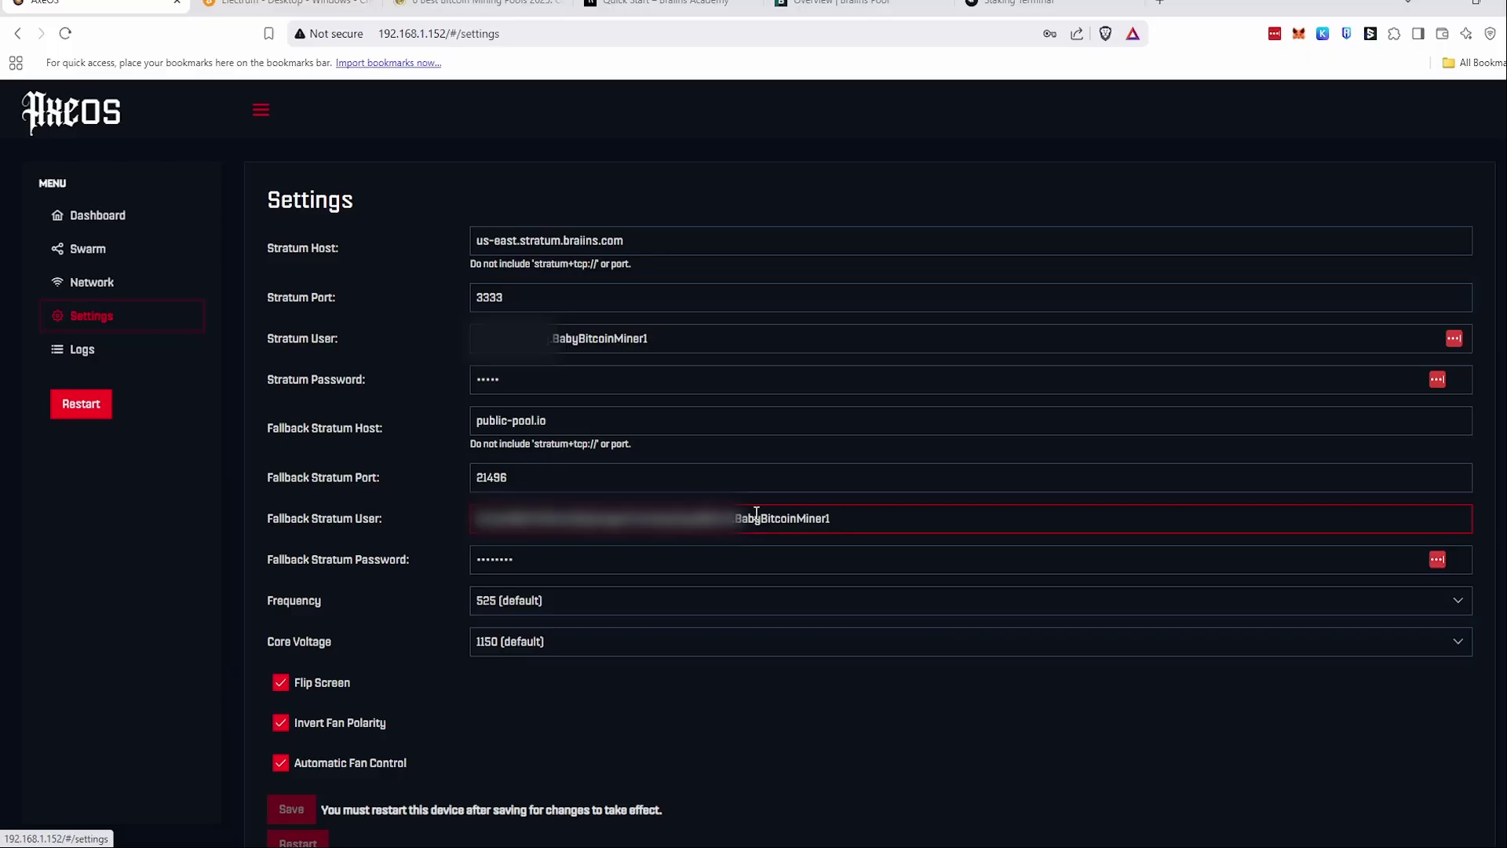
pyautogui.click(260, 6)
pyautogui.click(19, 35)
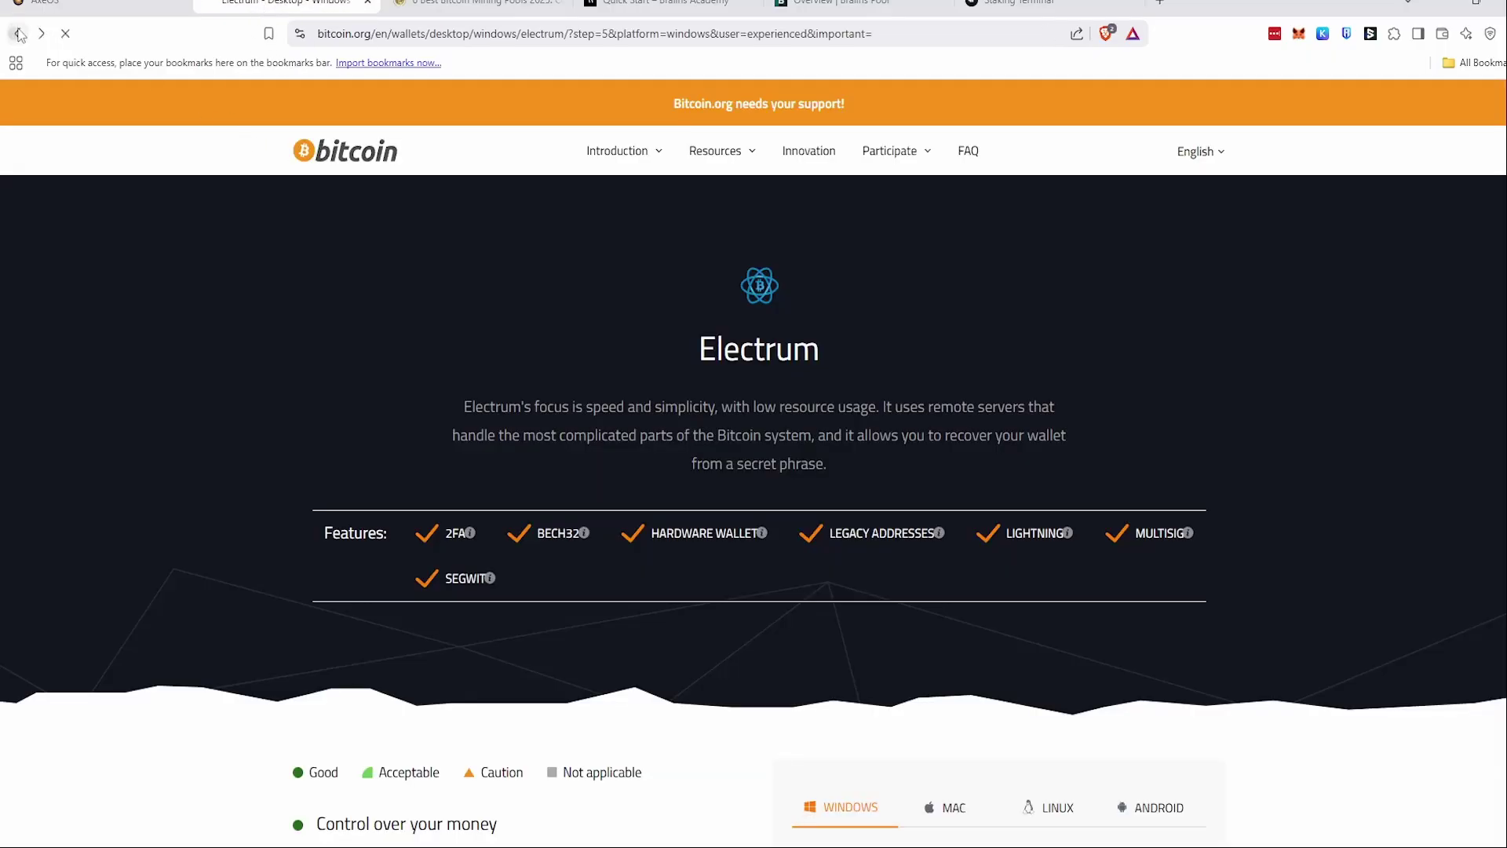
pyautogui.scroll(5, 236, 244)
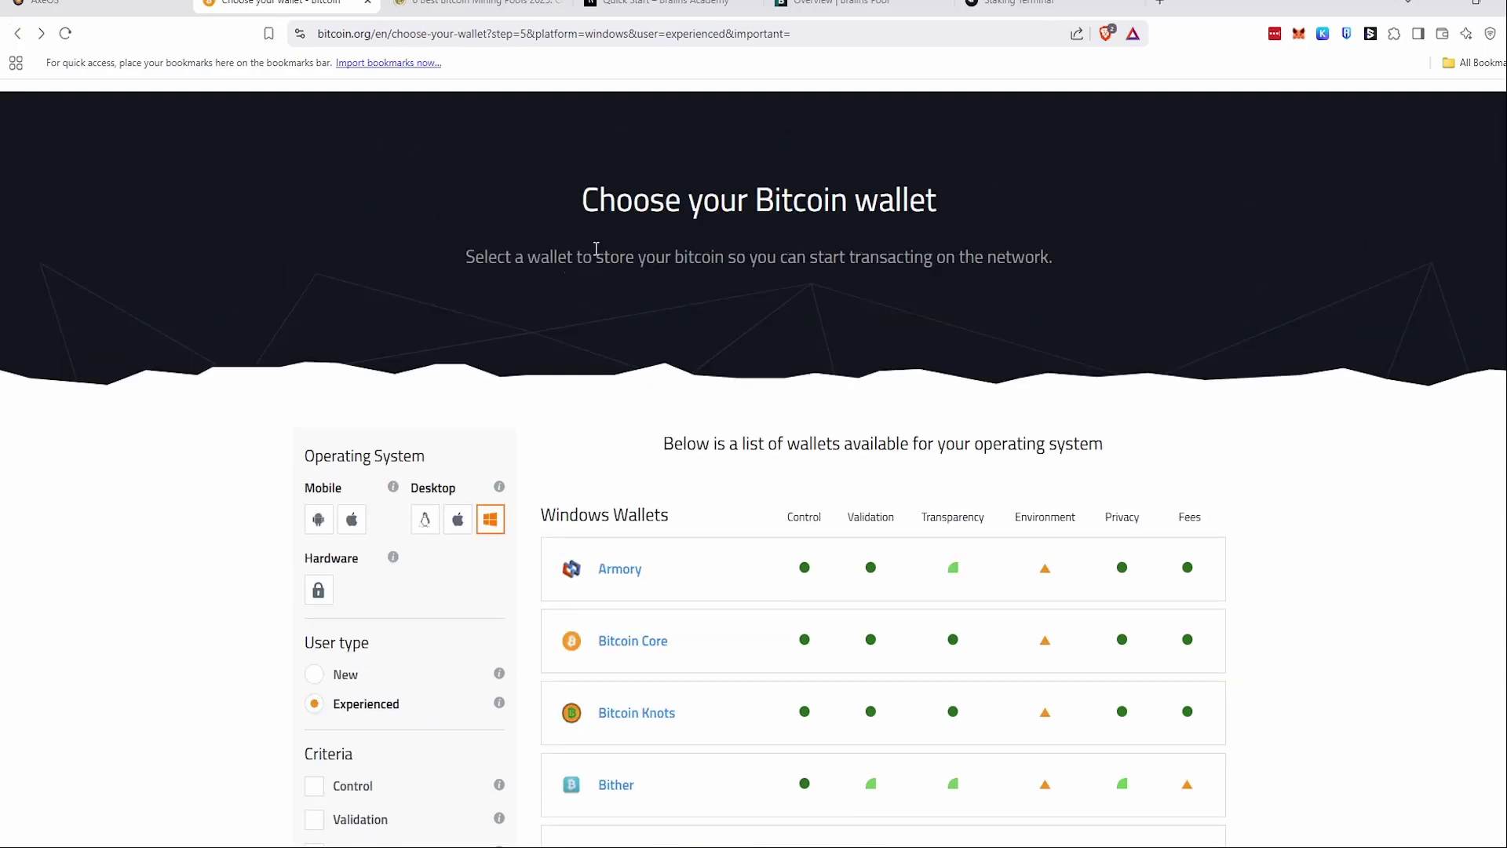
pyautogui.scroll(-5, 597, 248)
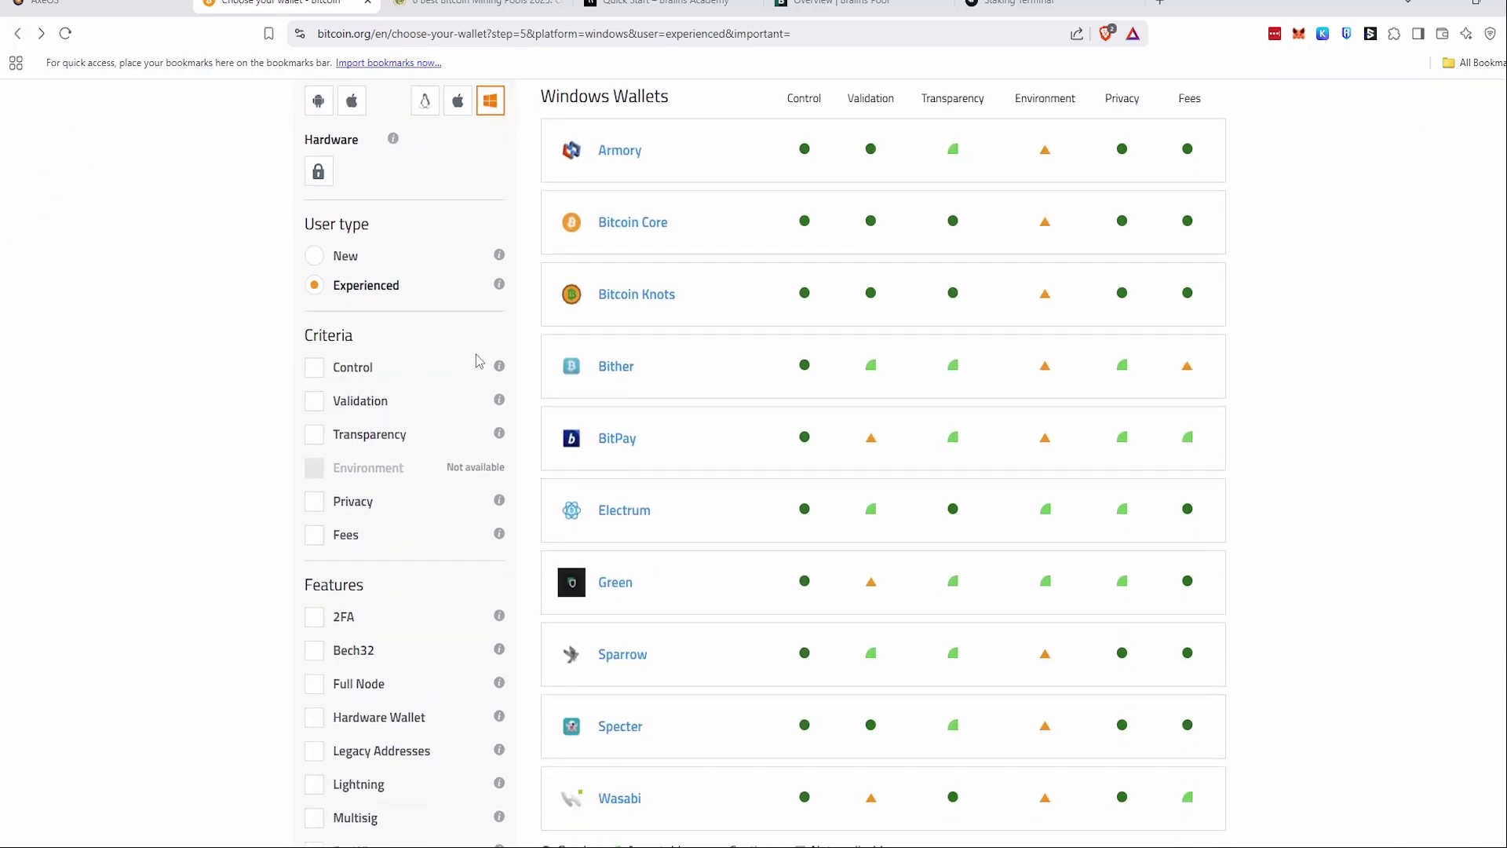
pyautogui.scroll(-3, 483, 363)
pyautogui.scroll(3, 267, 408)
pyautogui.scroll(-2, 299, 582)
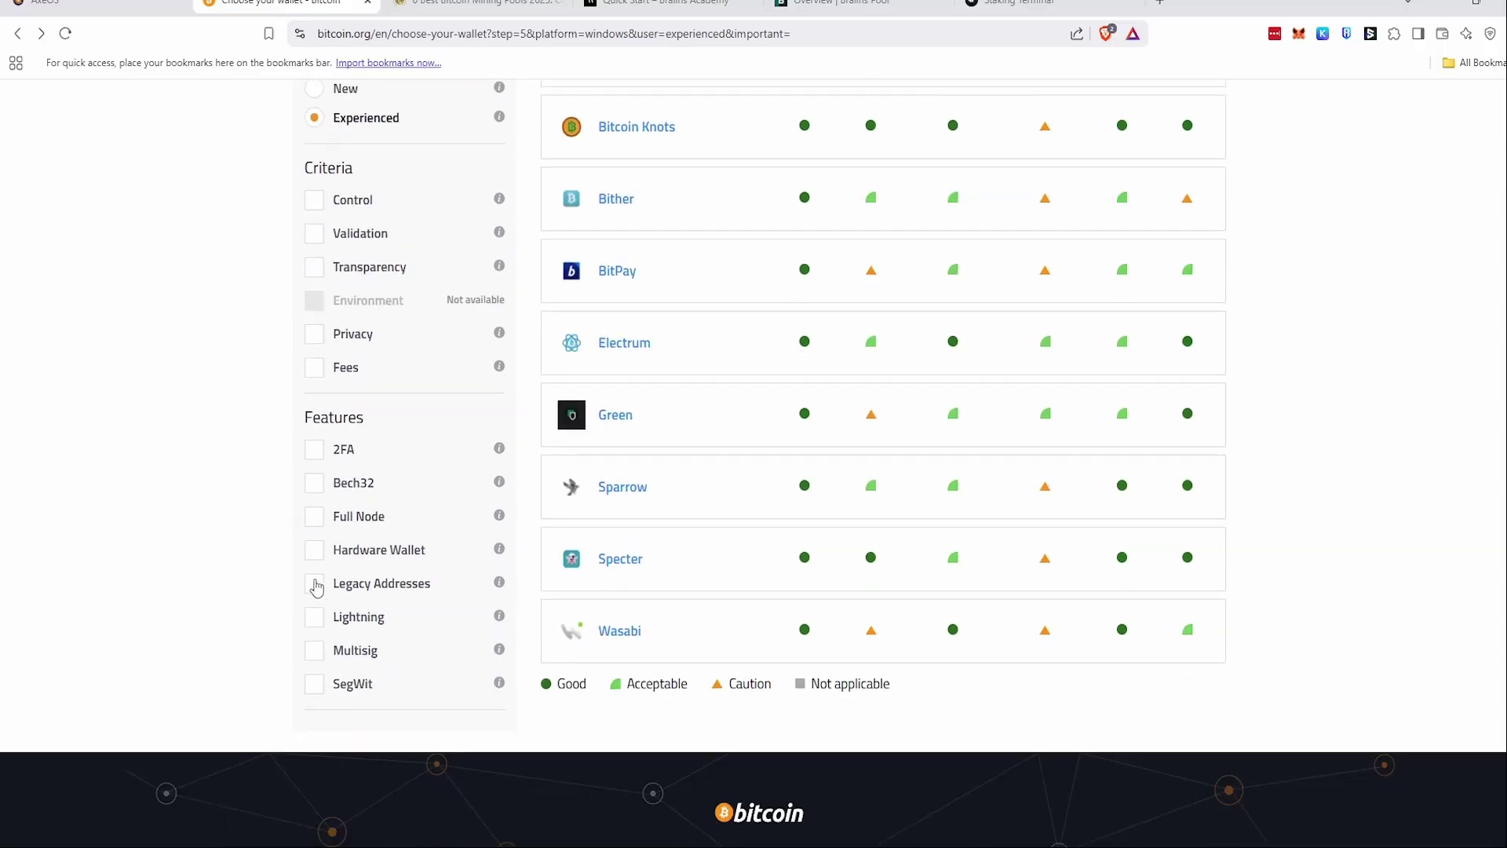
pyautogui.scroll(4, 333, 530)
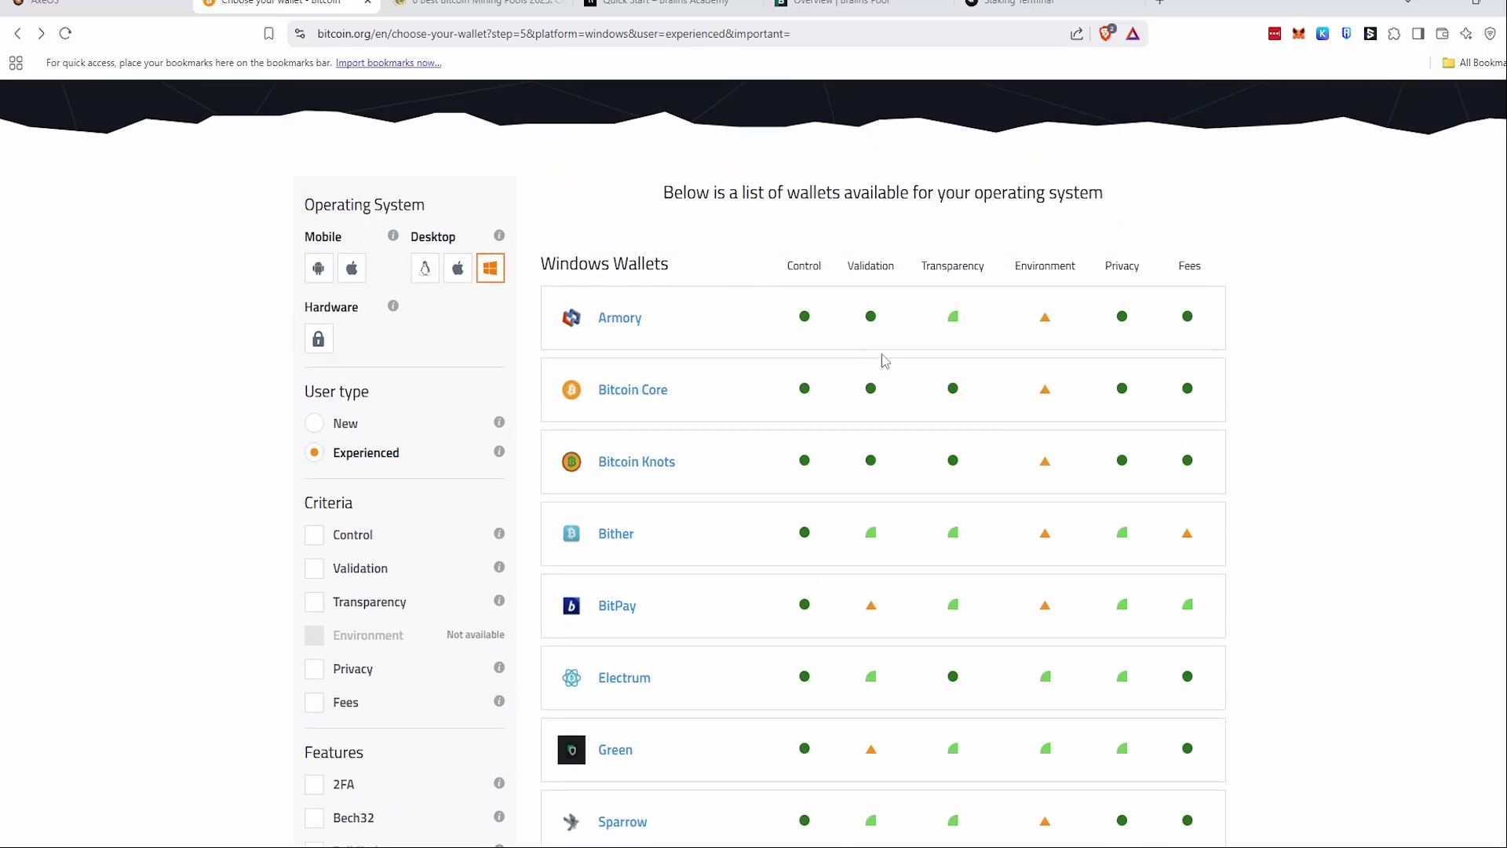
pyautogui.scroll(-2, 935, 393)
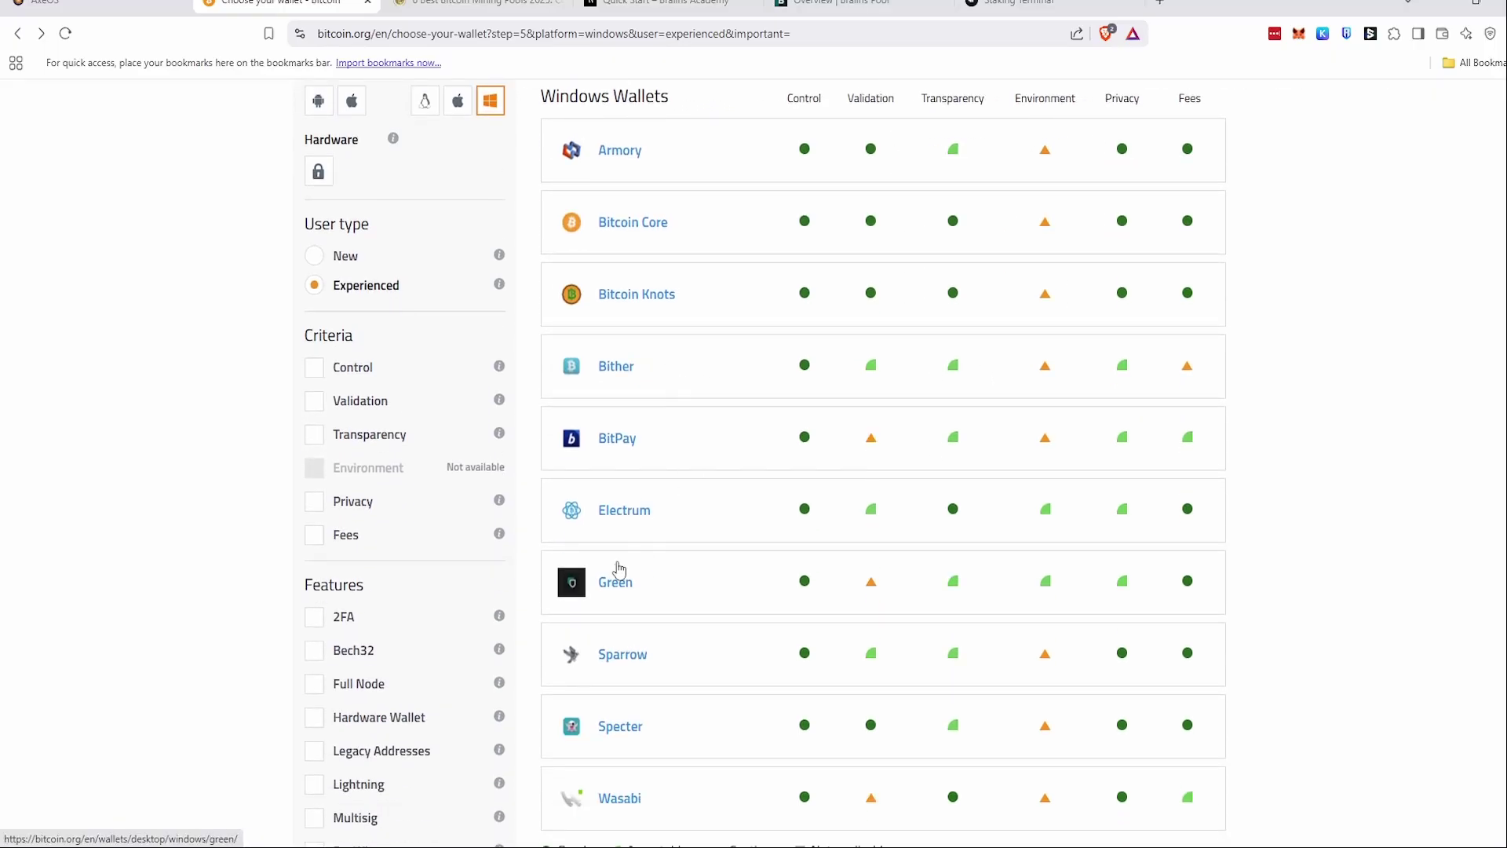
pyautogui.click(620, 514)
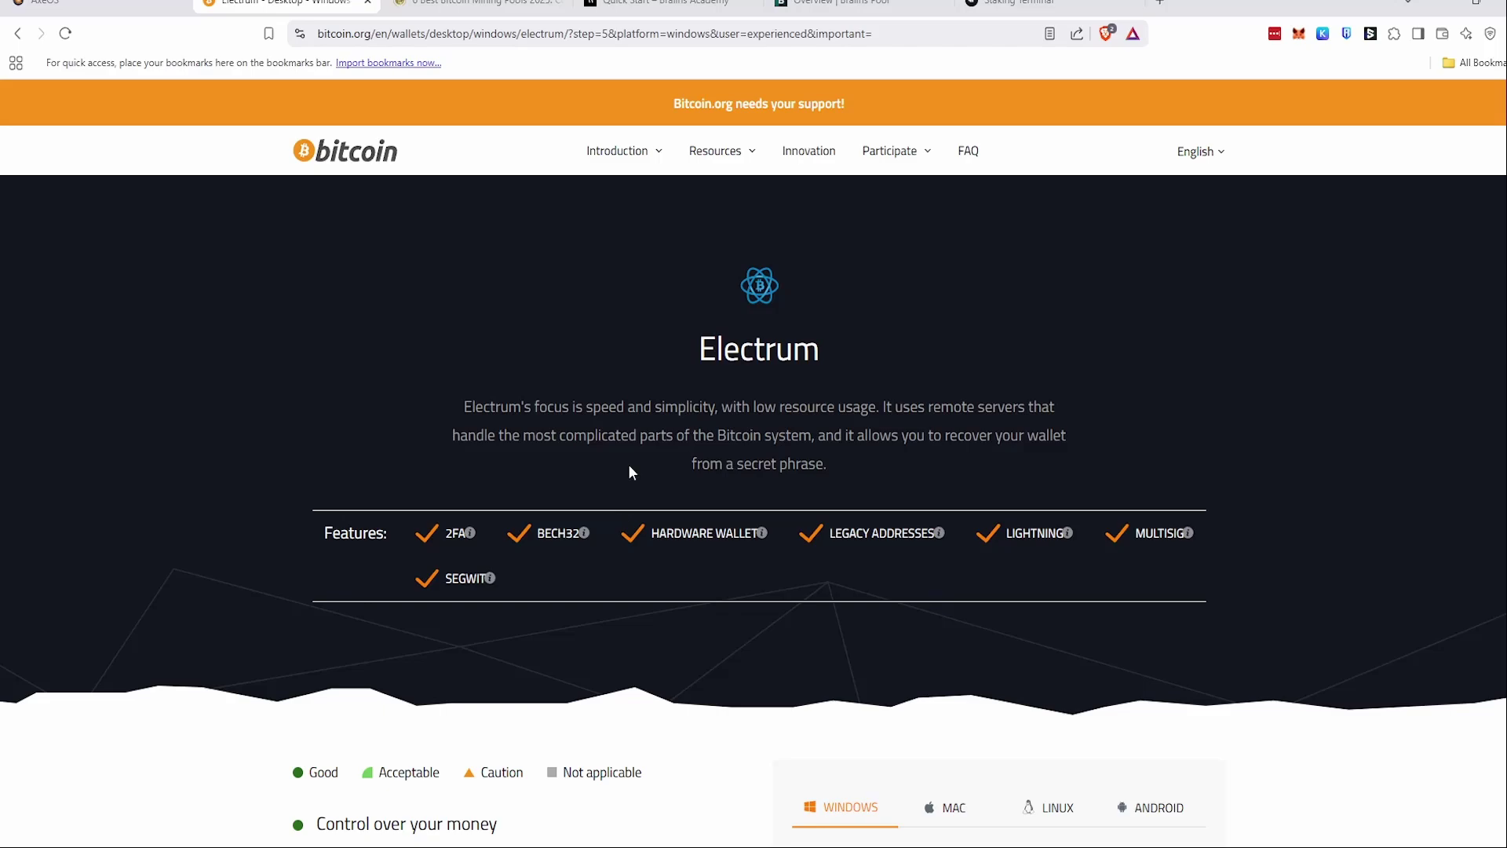
pyautogui.click(93, 5)
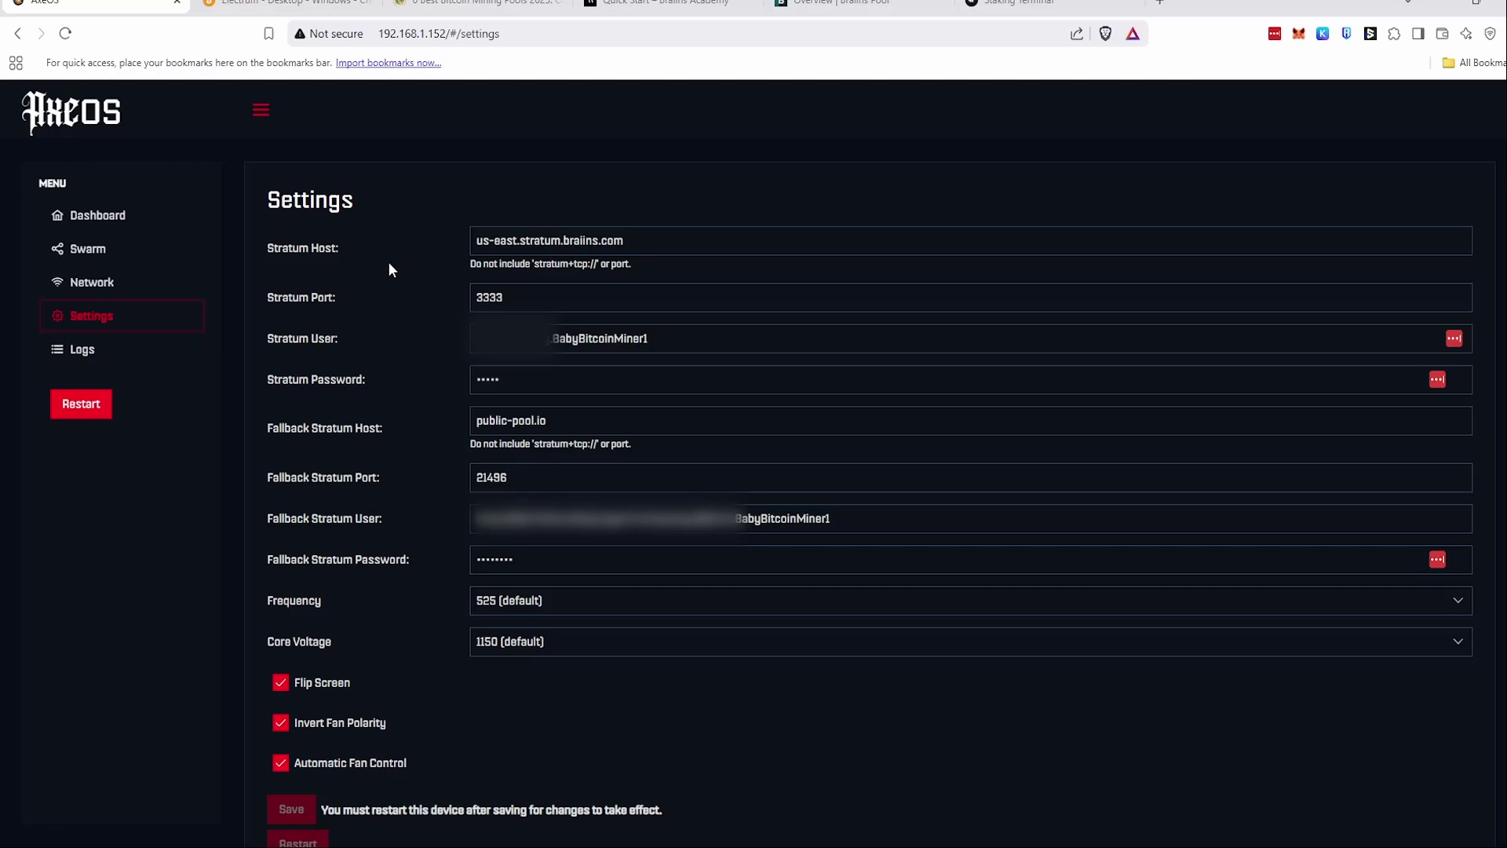
# - In the best mining pools article, find Braiins Pool and highlight its 2% fee line
pyautogui.click(463, 4)
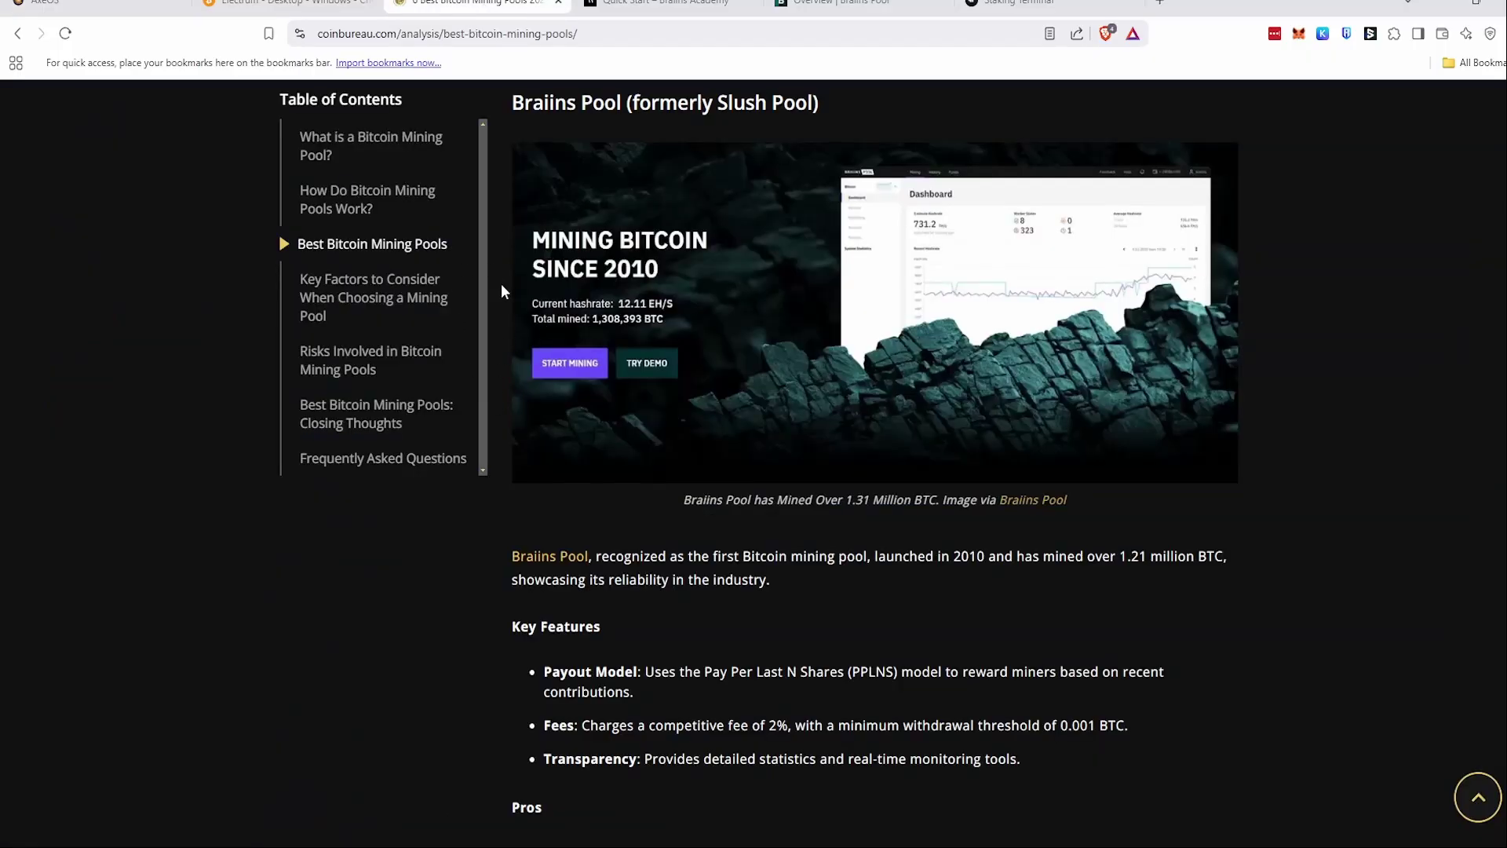
pyautogui.scroll(20, 501, 291)
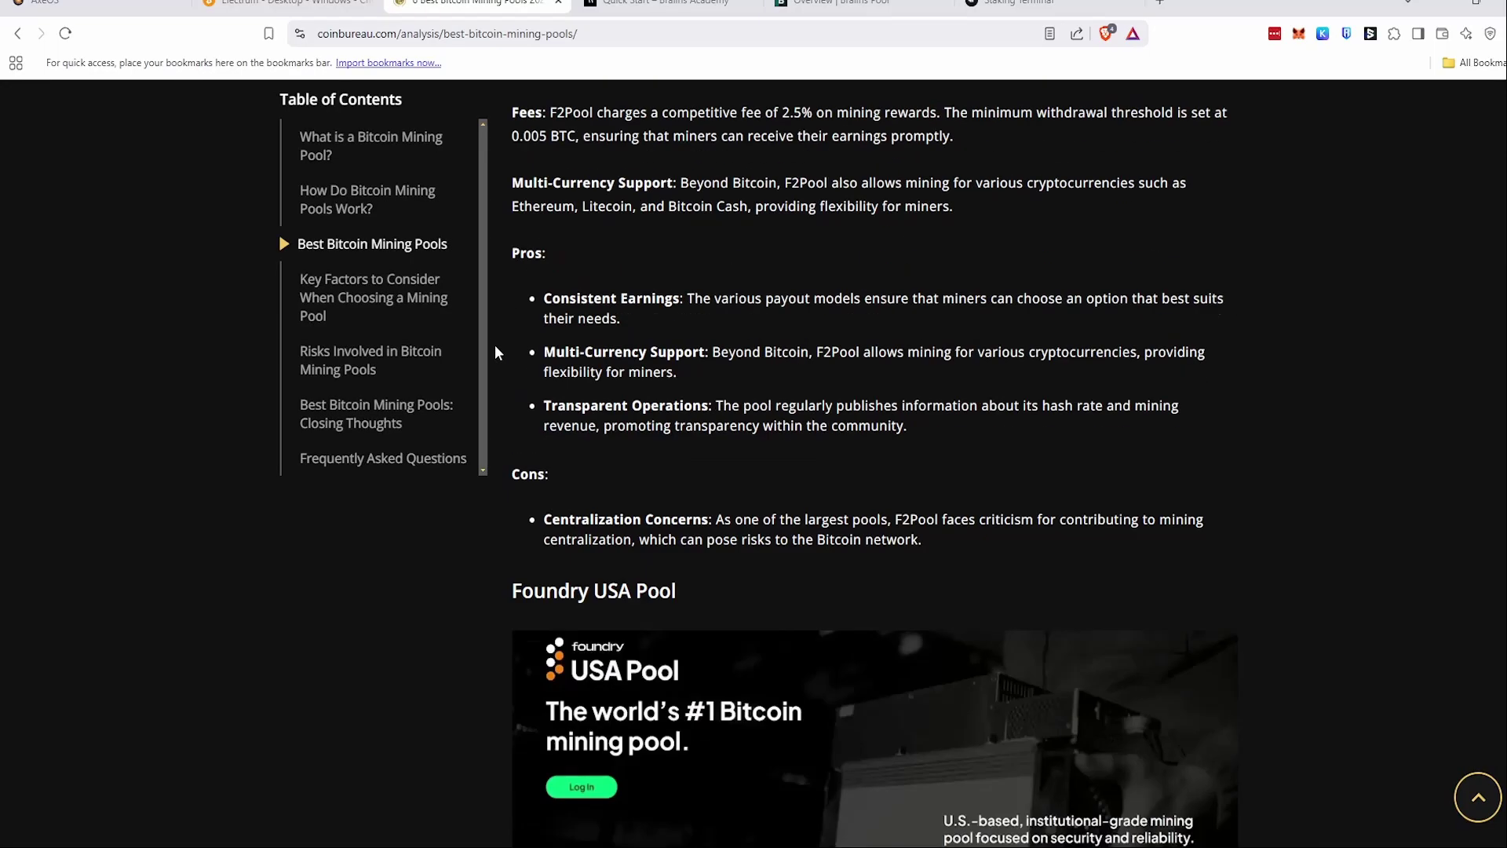
pyautogui.scroll(15, 496, 353)
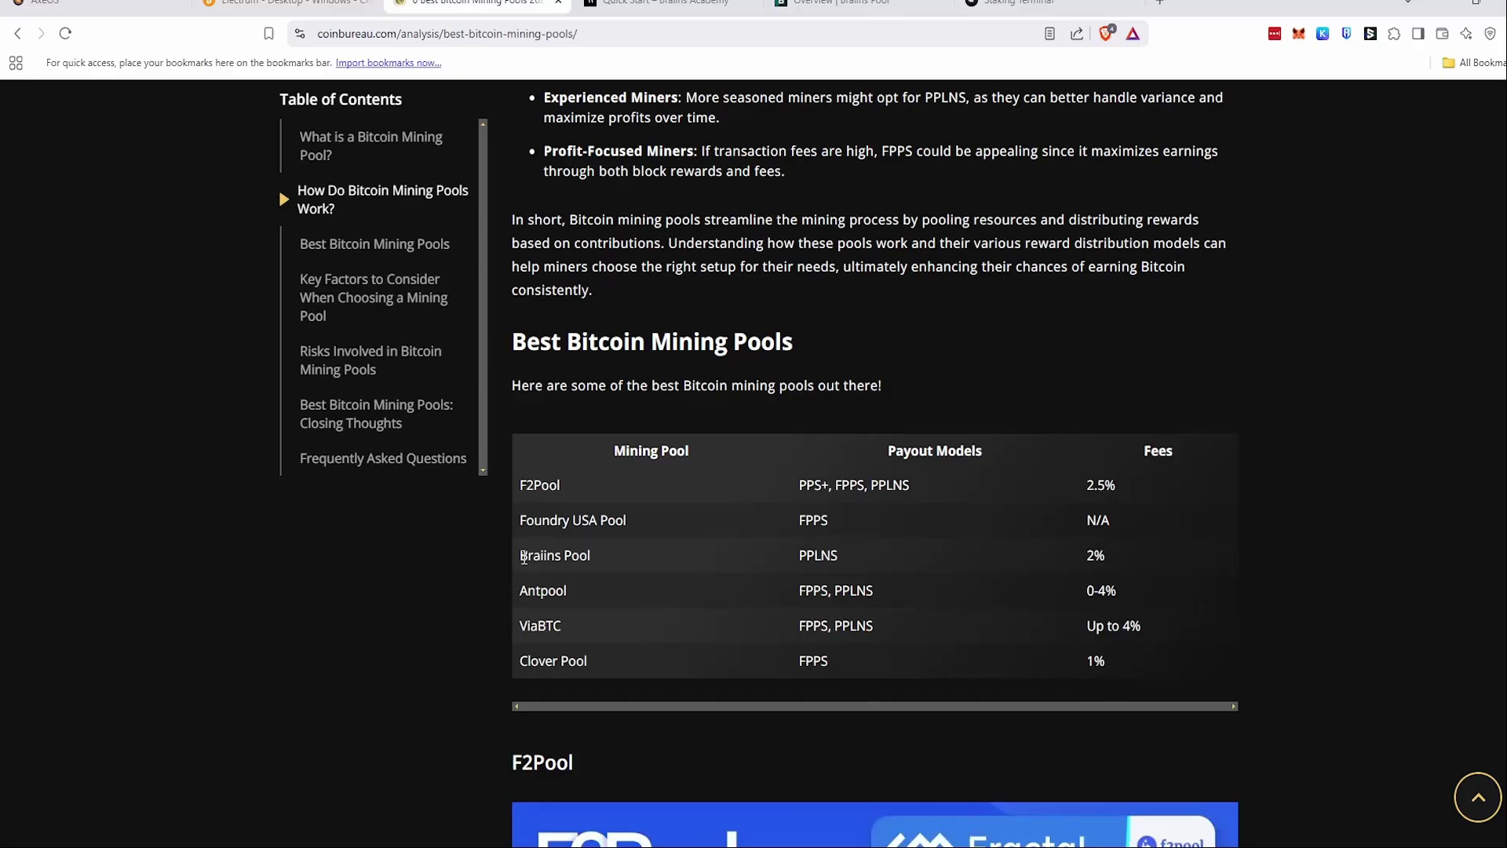
pyautogui.moveTo(522, 556); pyautogui.dragTo(629, 574)
pyautogui.scroll(-5, 494, 581)
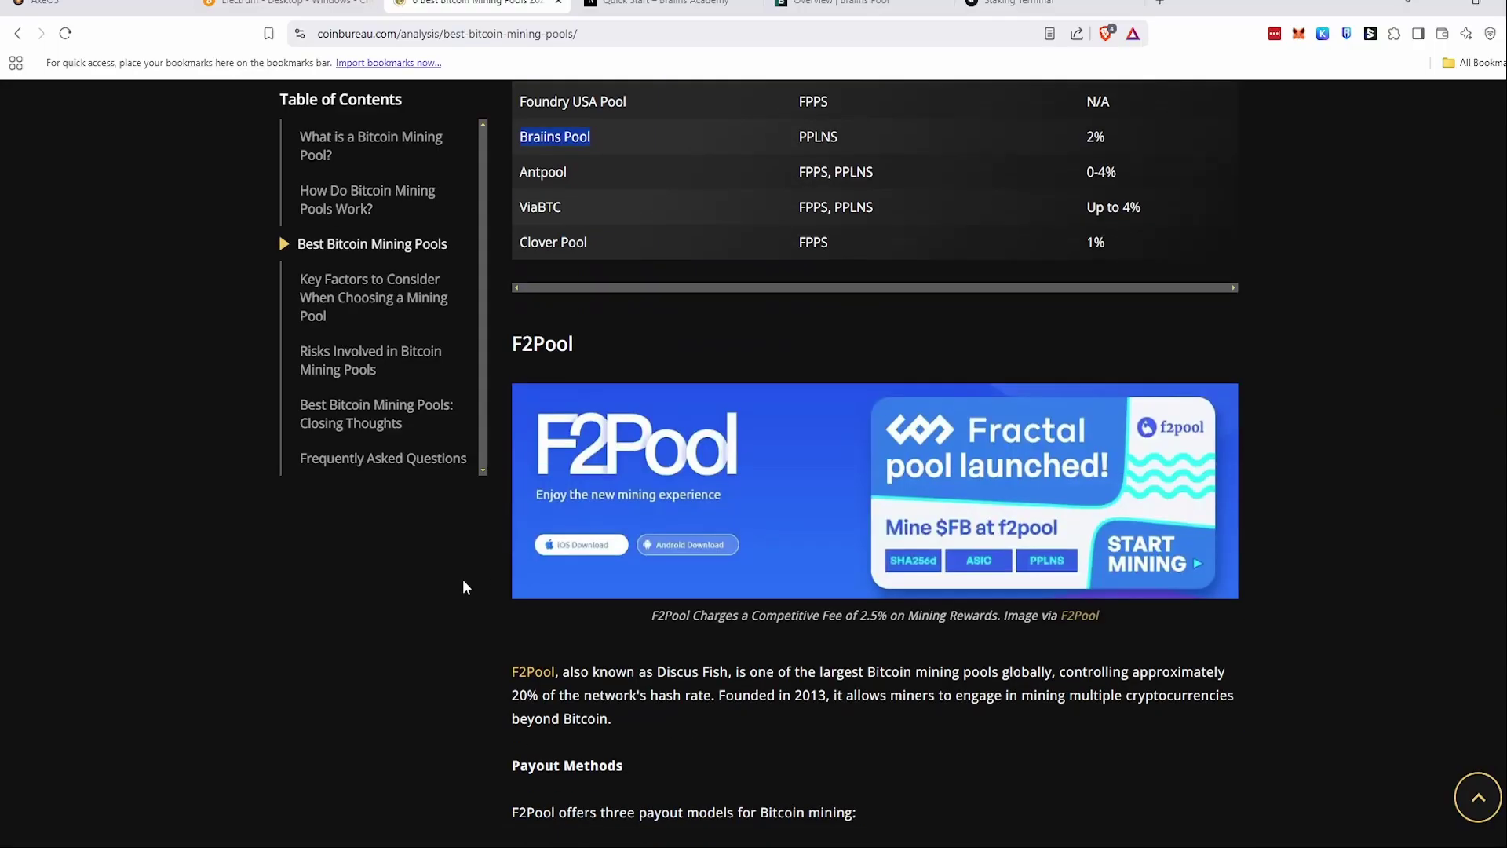
pyautogui.scroll(-20, 471, 581)
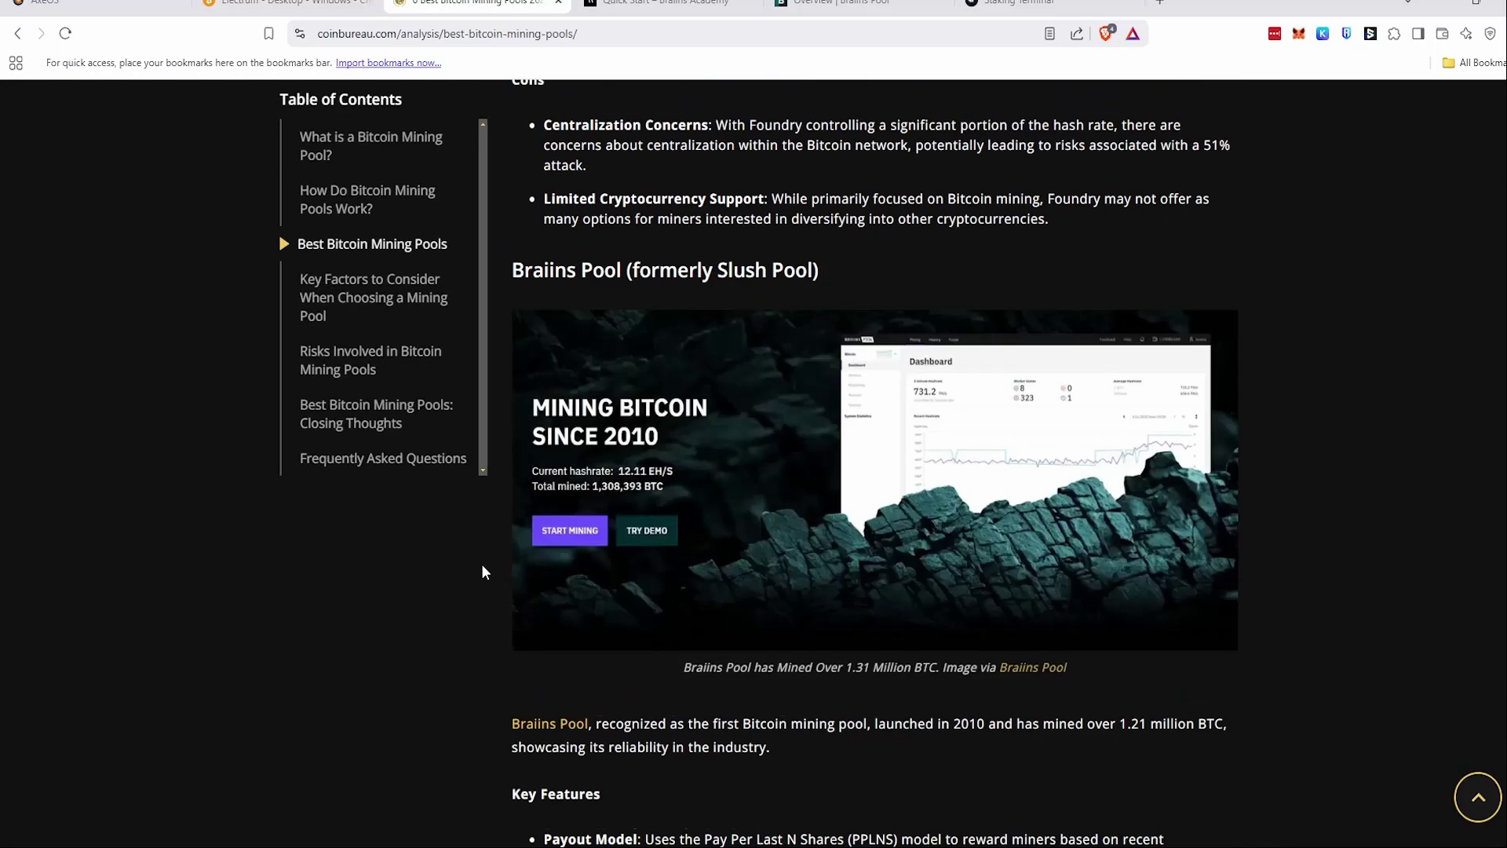
pyautogui.scroll(-5, 482, 571)
pyautogui.scroll(4, 484, 567)
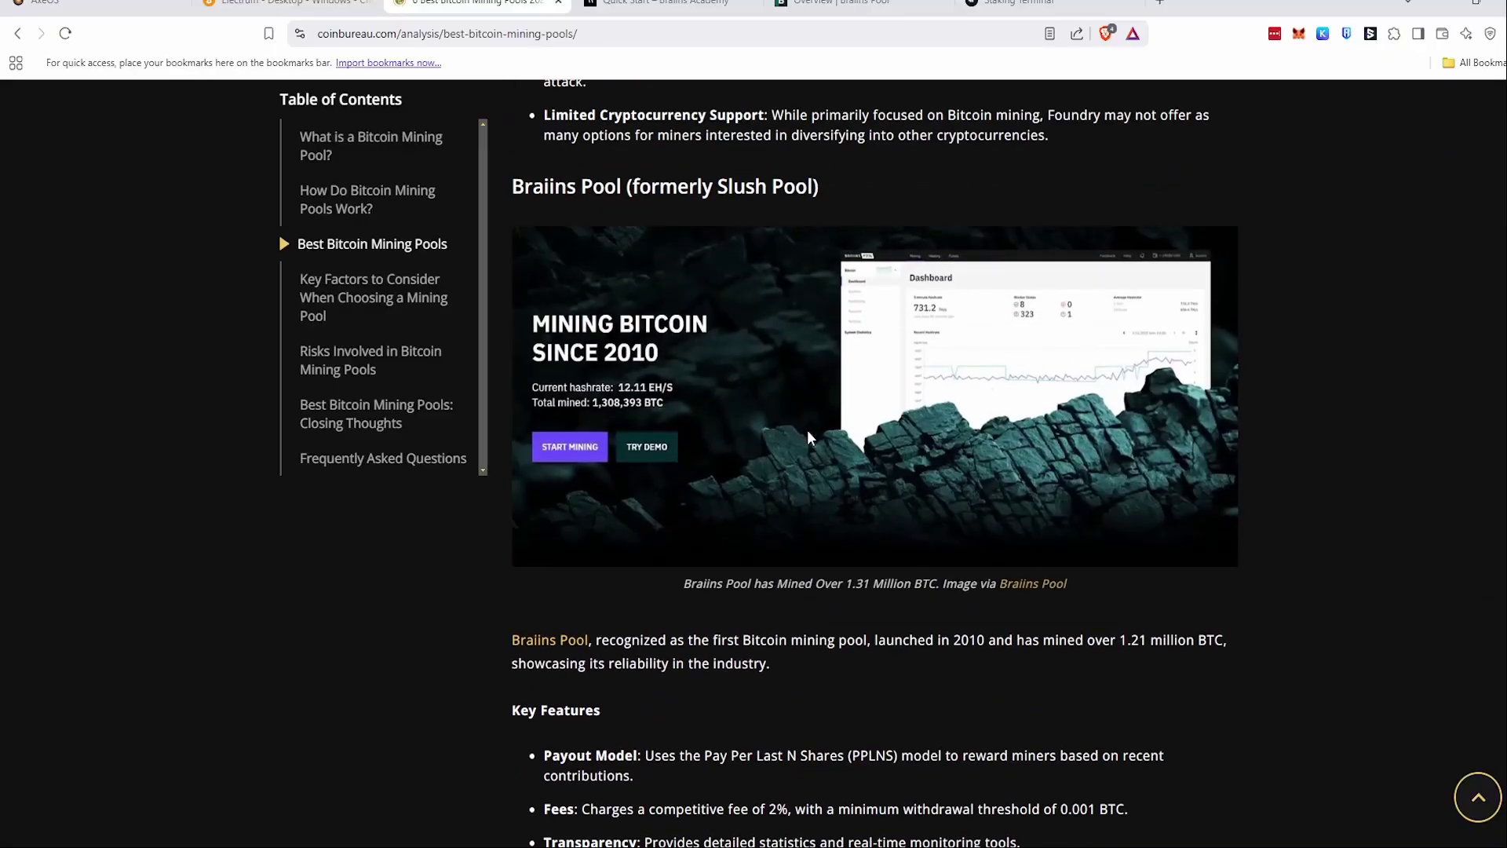
# - Highlight the 0.001 BTC minimum withdrawal threshold sentence, then clear the selection
pyautogui.scroll(-1, 789, 445)
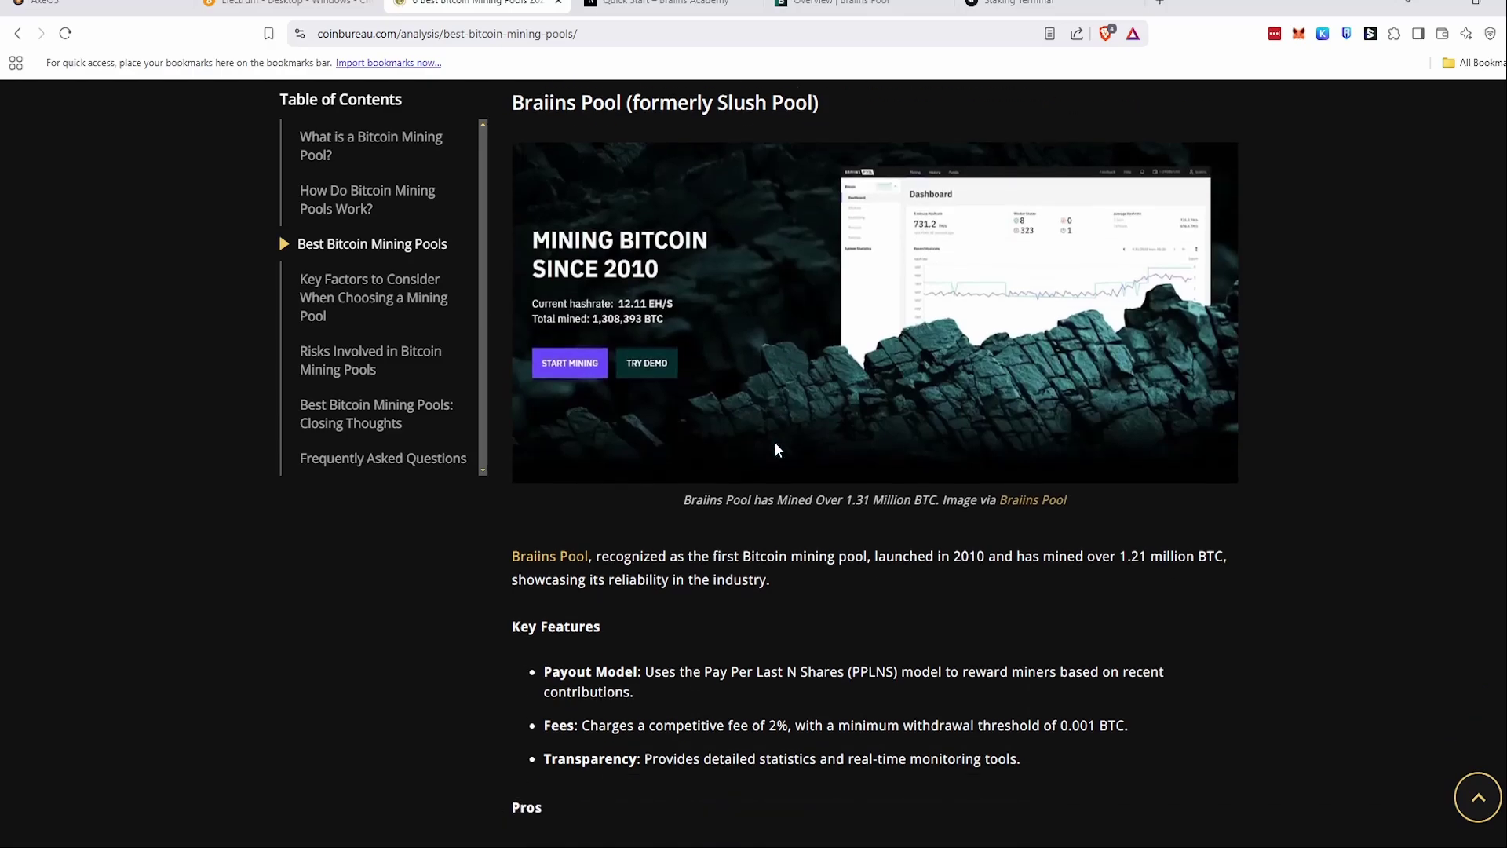
pyautogui.moveTo(854, 725); pyautogui.dragTo(1123, 724)
pyautogui.click(997, 733)
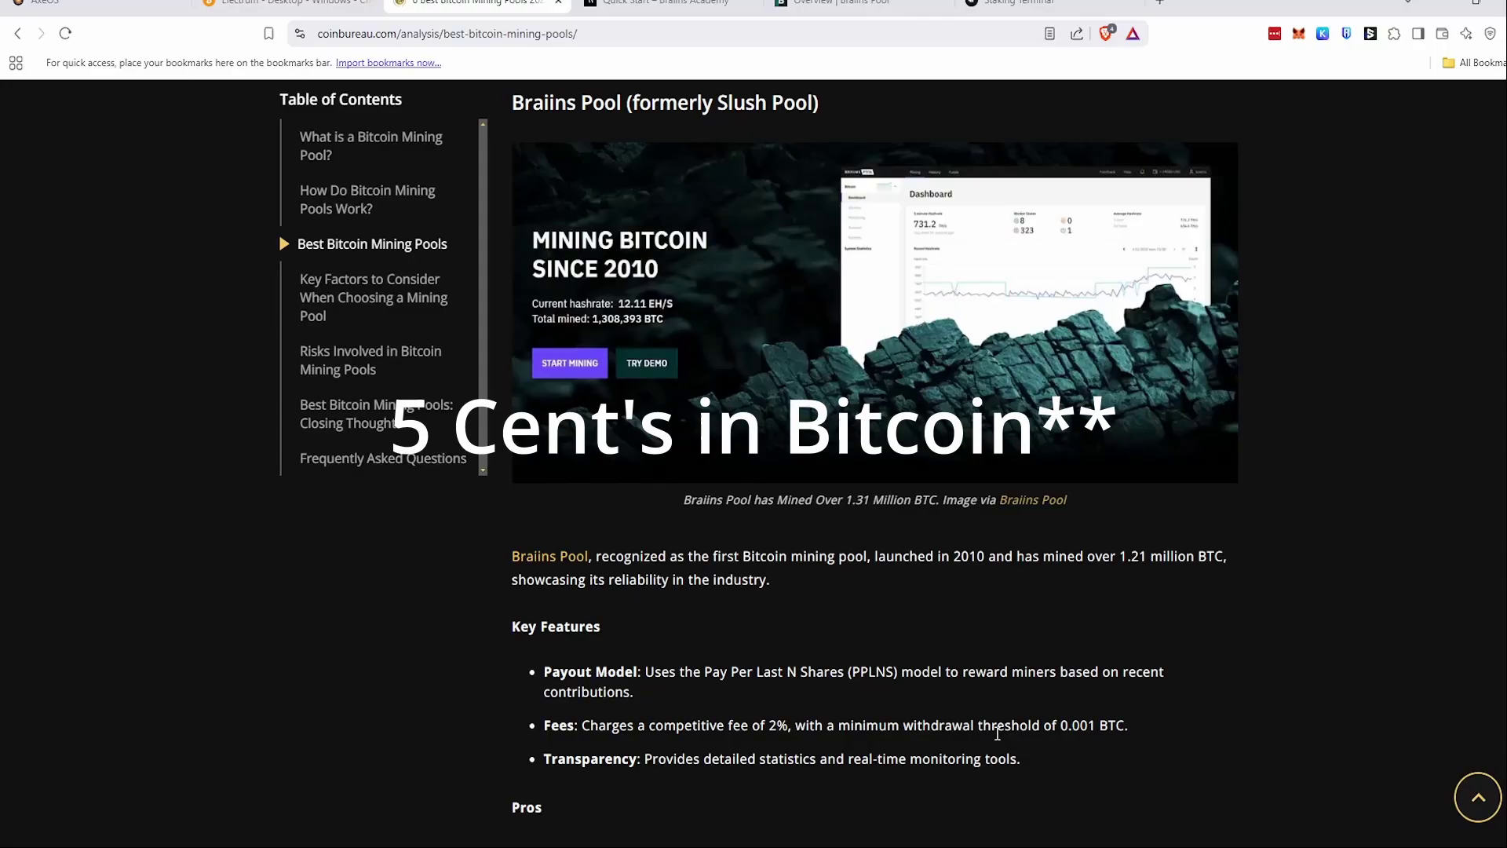
pyautogui.hotkey('ctrl', 'Tab')
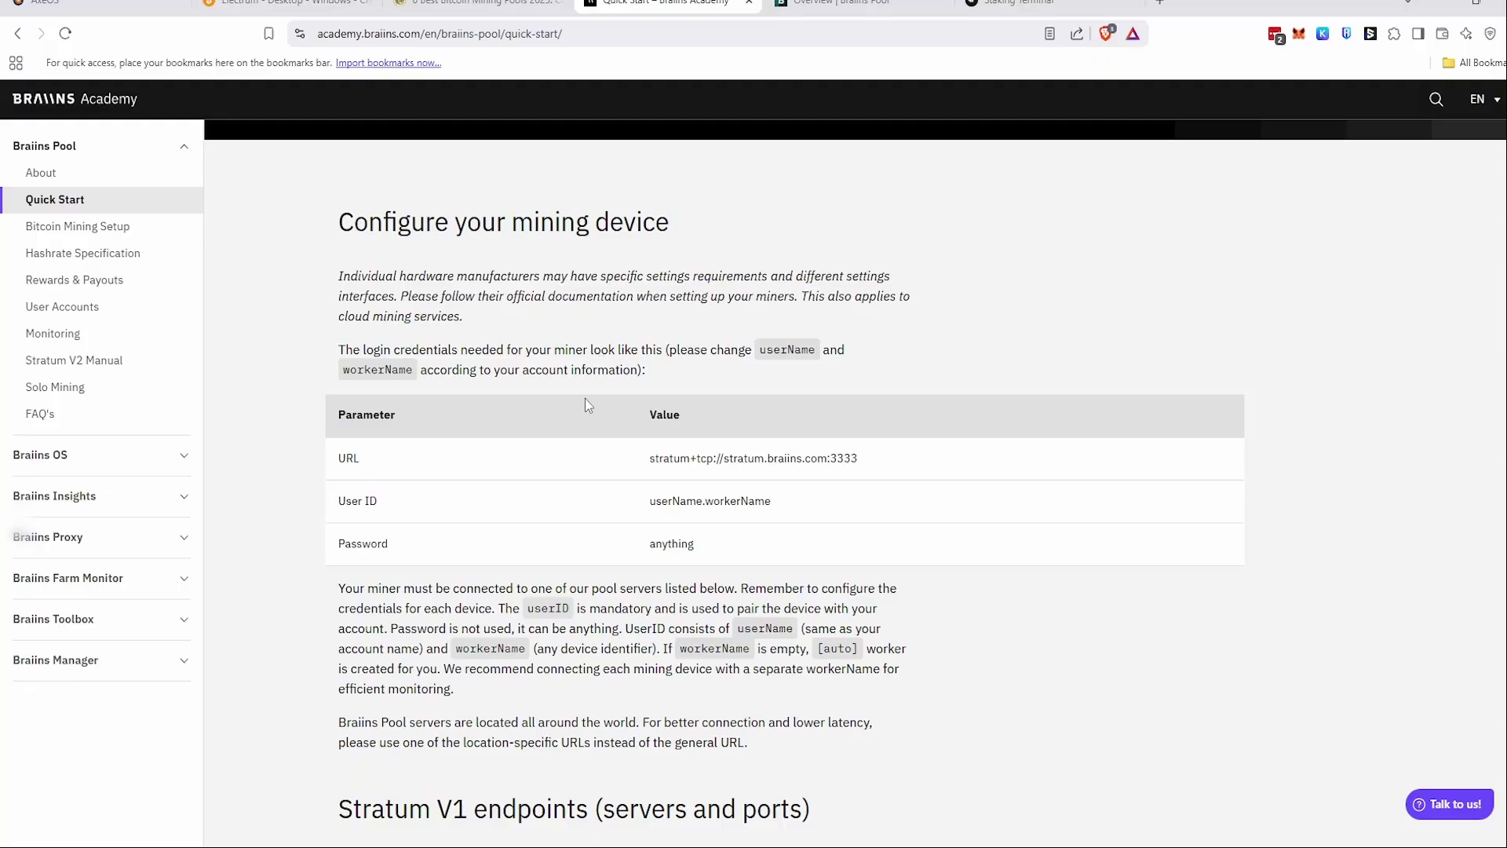
# - Select us-east.stratum.braiins.com in the Stratum V1 endpoints table, then return to AxeOS settings
pyautogui.scroll(3, 597, 408)
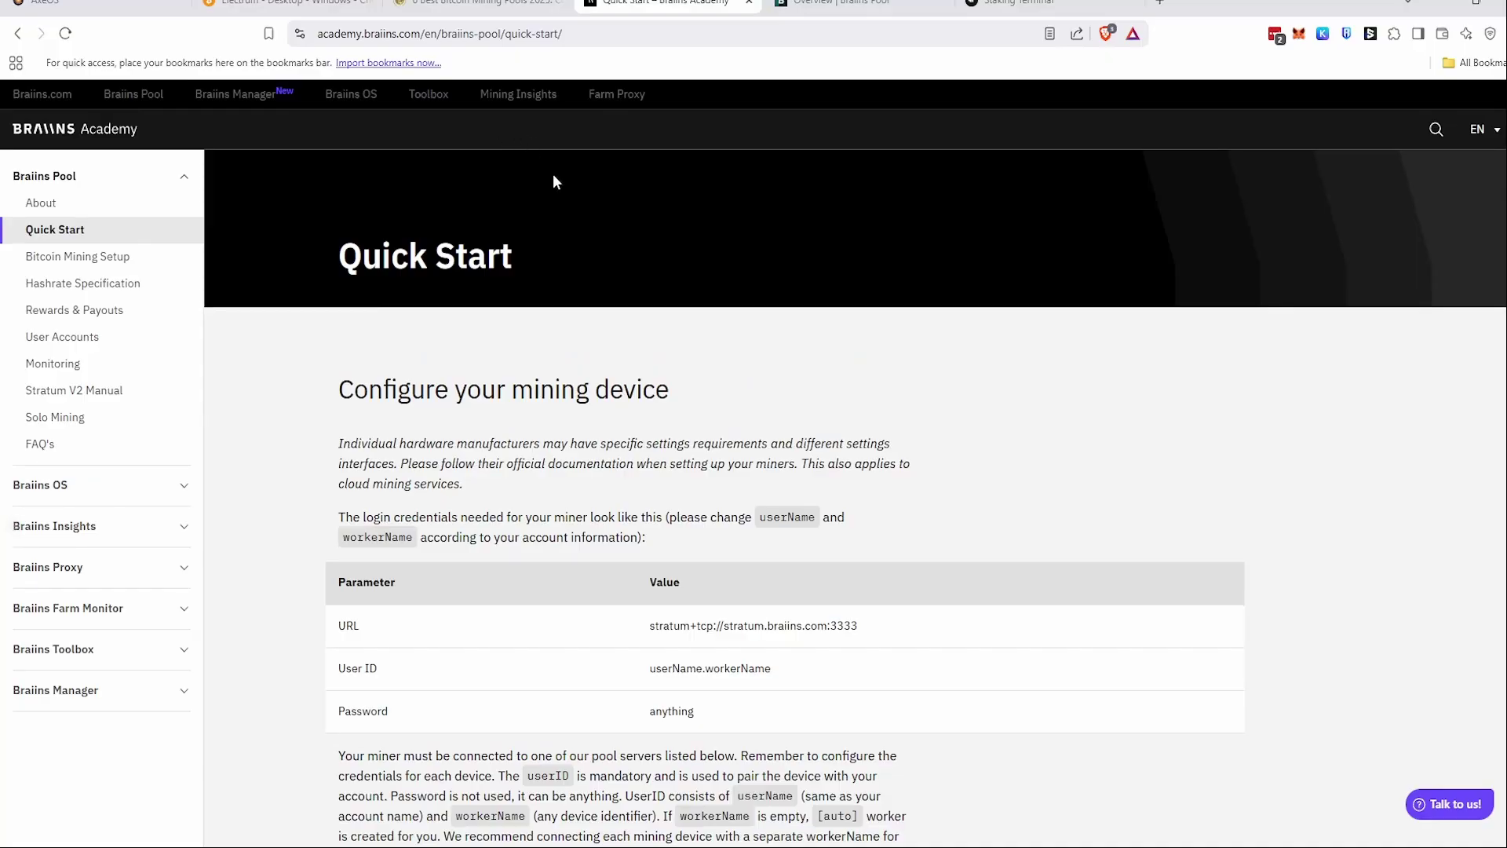
pyautogui.scroll(-2, 454, 318)
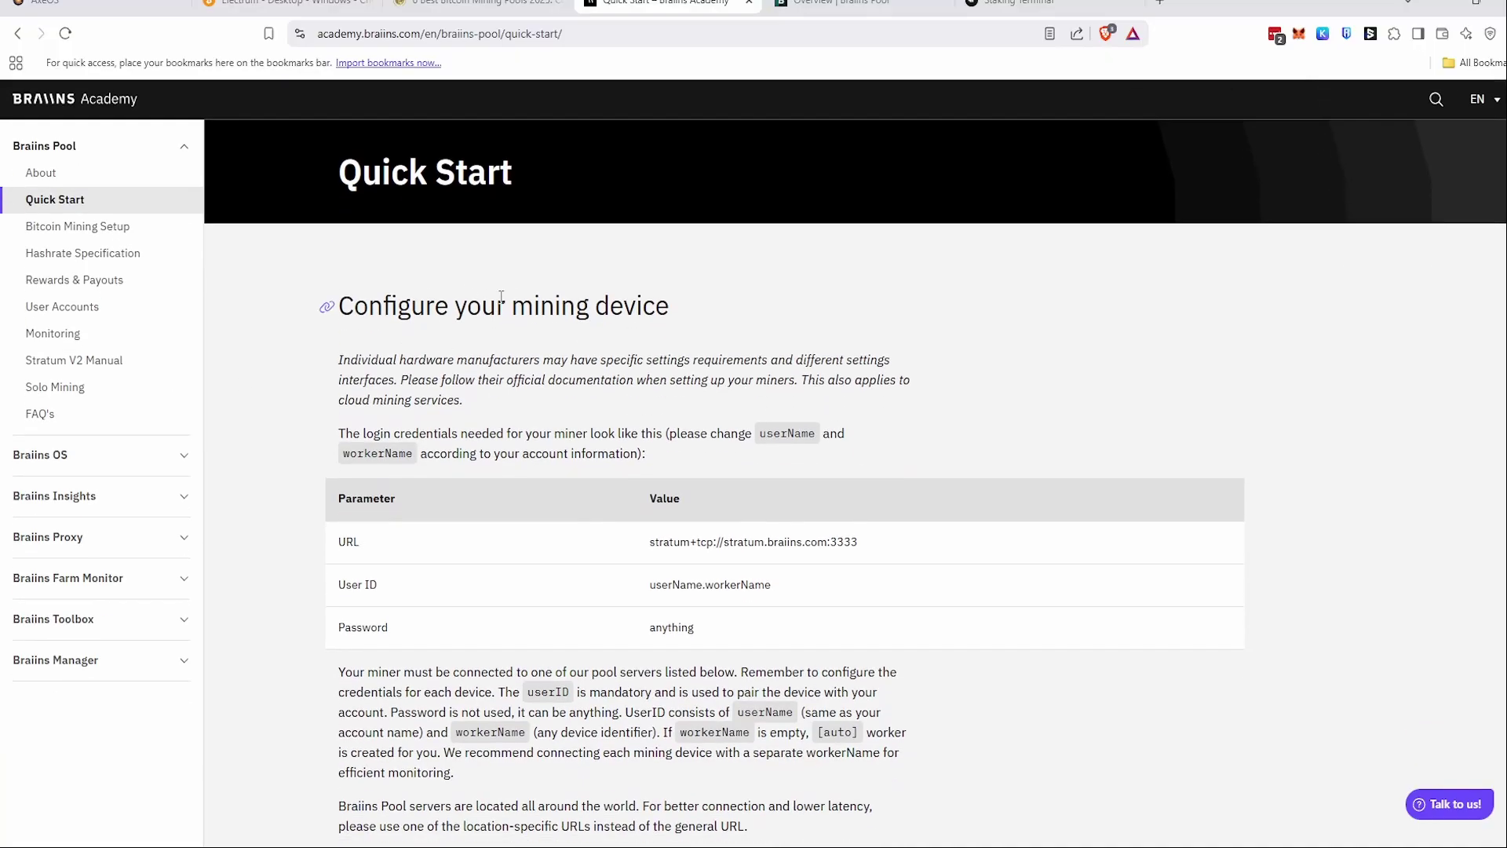
pyautogui.scroll(-7, 571, 404)
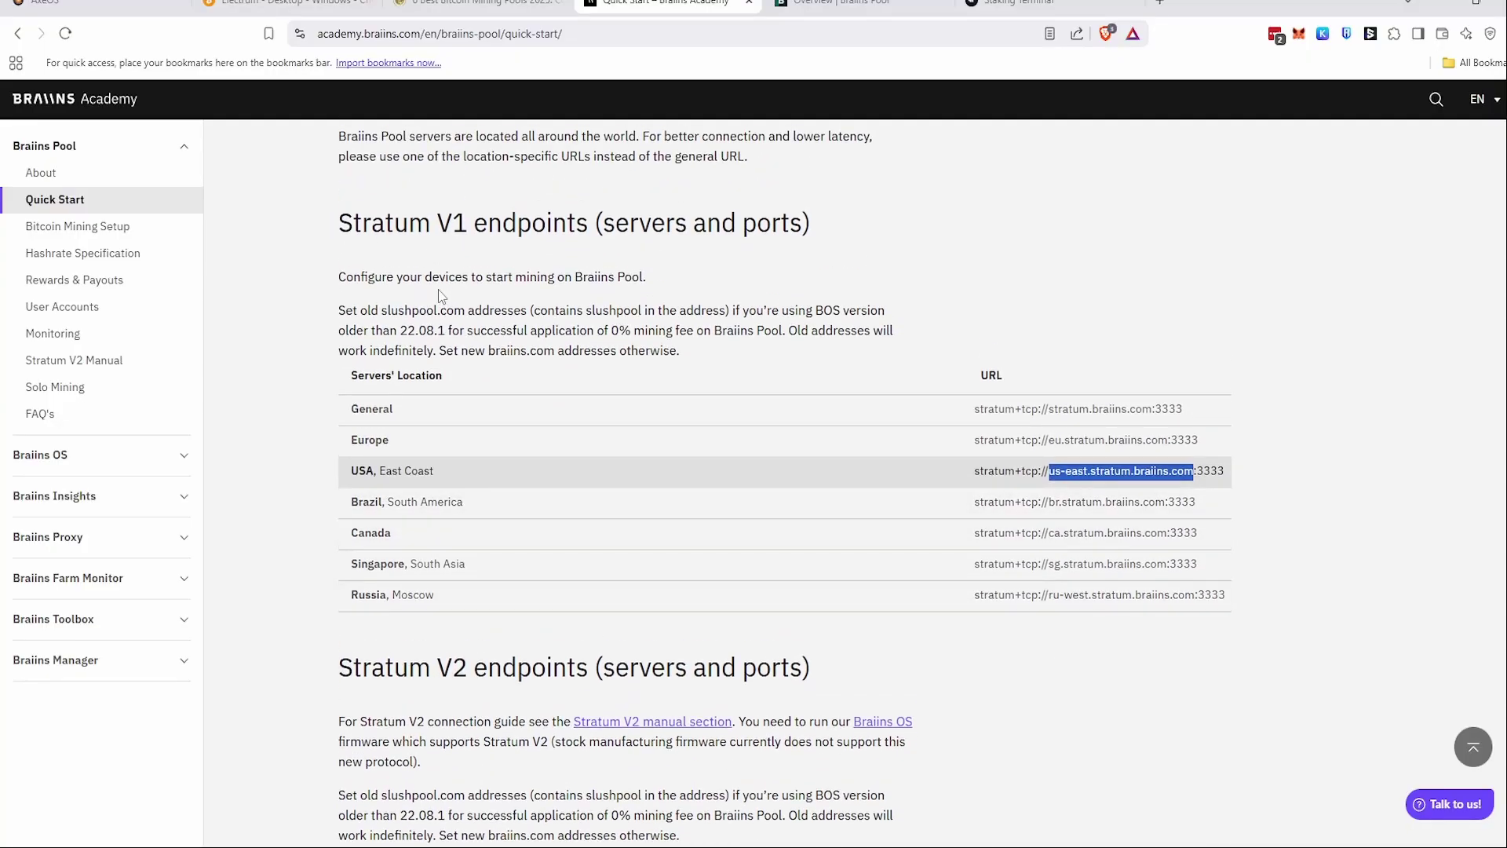
pyautogui.scroll(-3, 293, 415)
pyautogui.scroll(2, 292, 414)
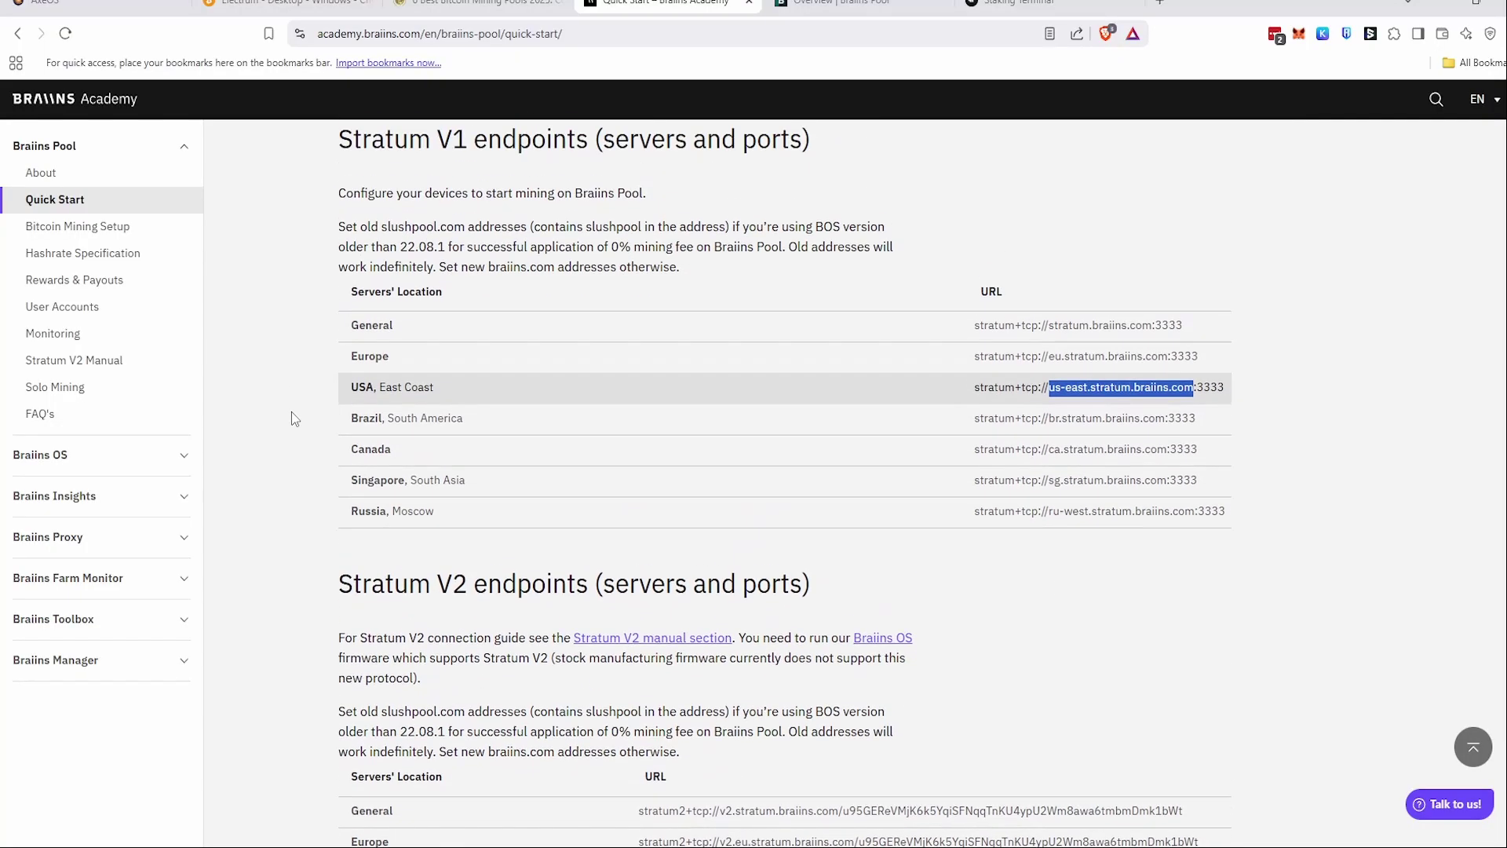
pyautogui.scroll(-3, 294, 416)
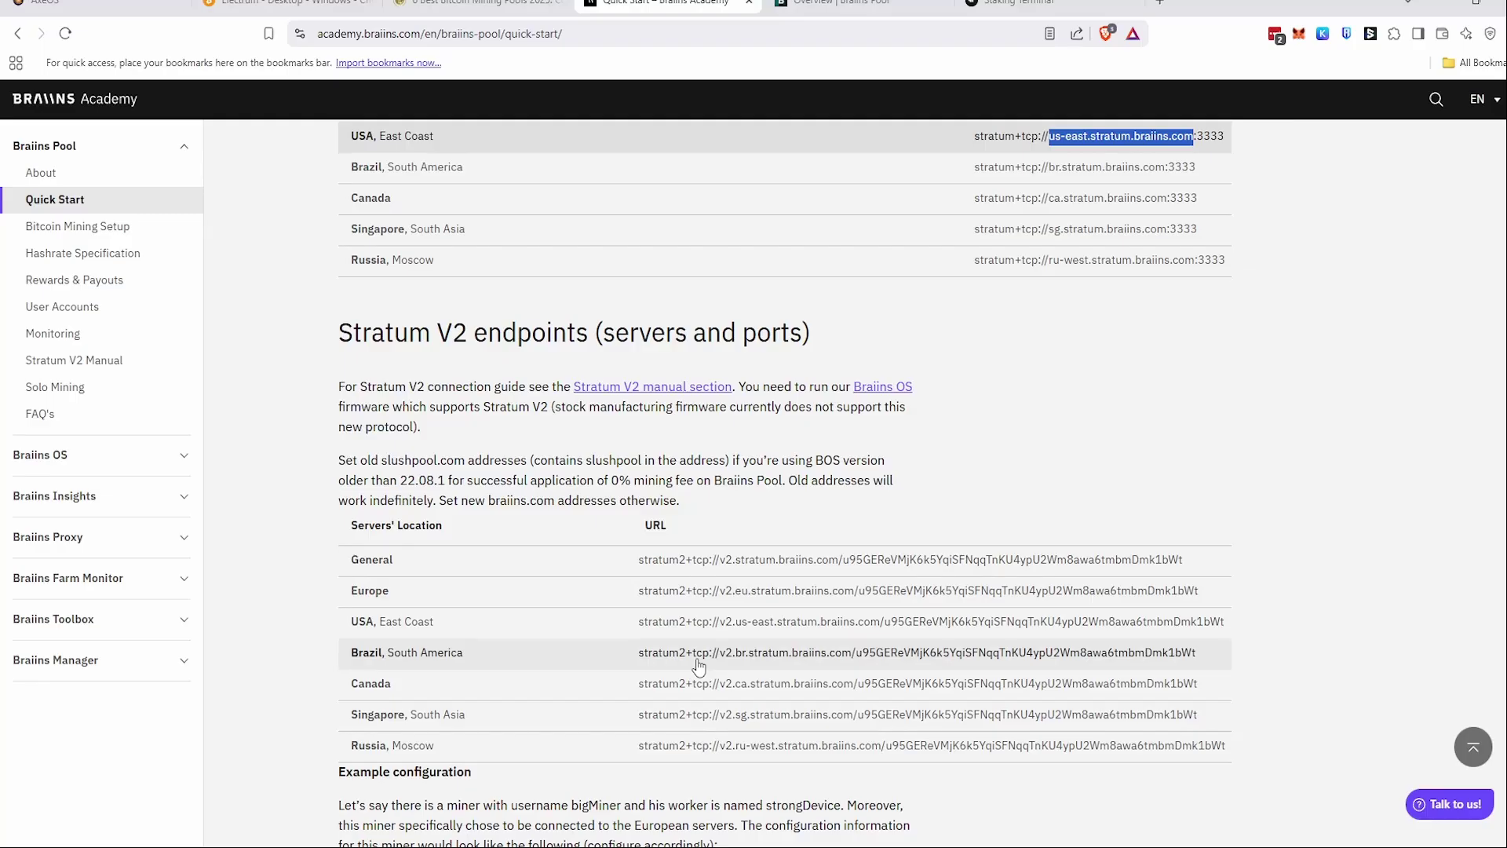
pyautogui.scroll(3, 699, 666)
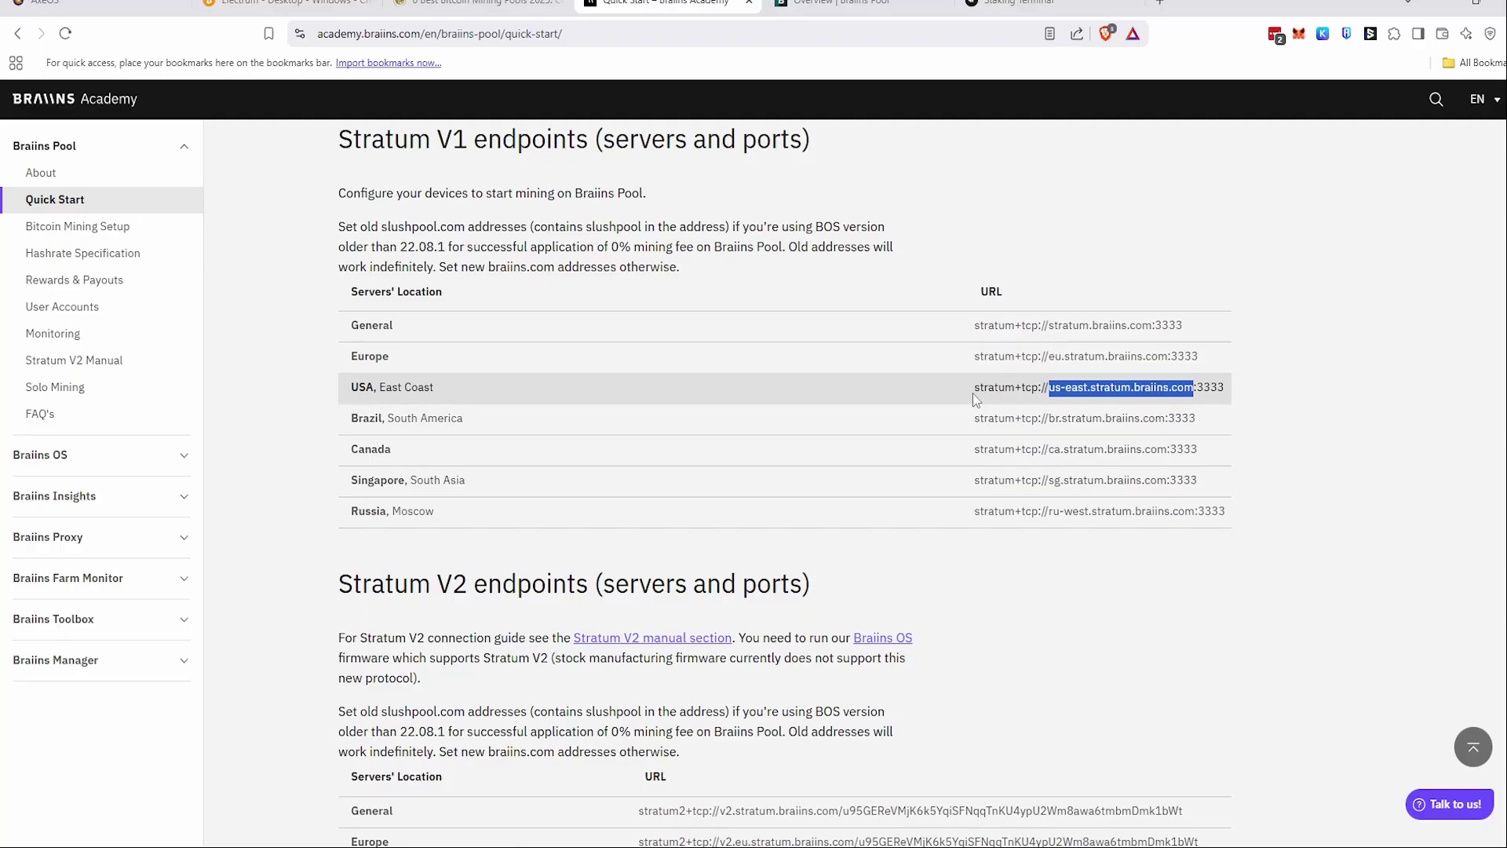
pyautogui.scroll(-1, 973, 471)
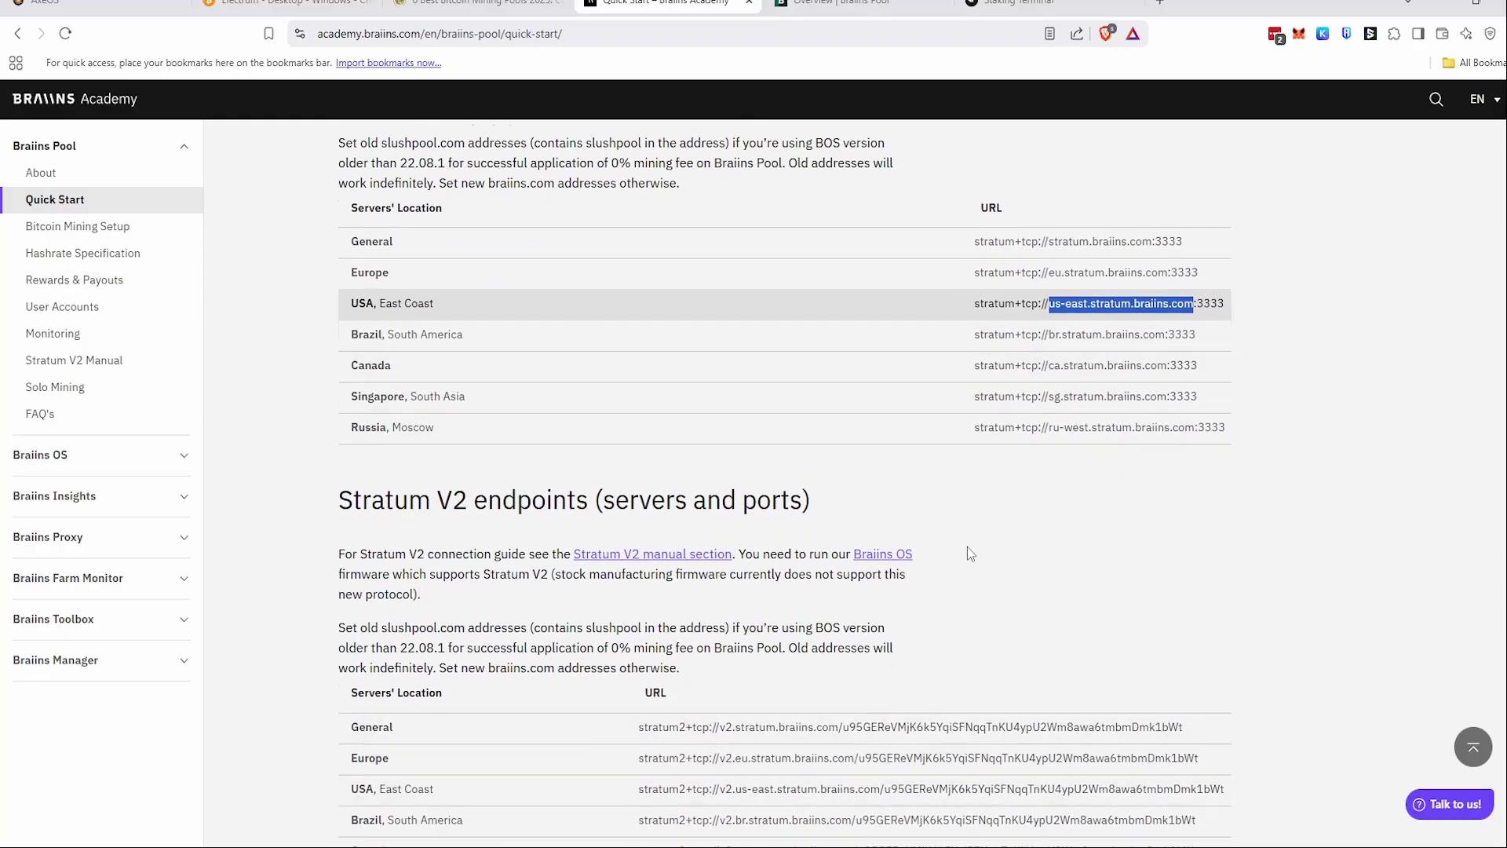
pyautogui.scroll(2, 956, 573)
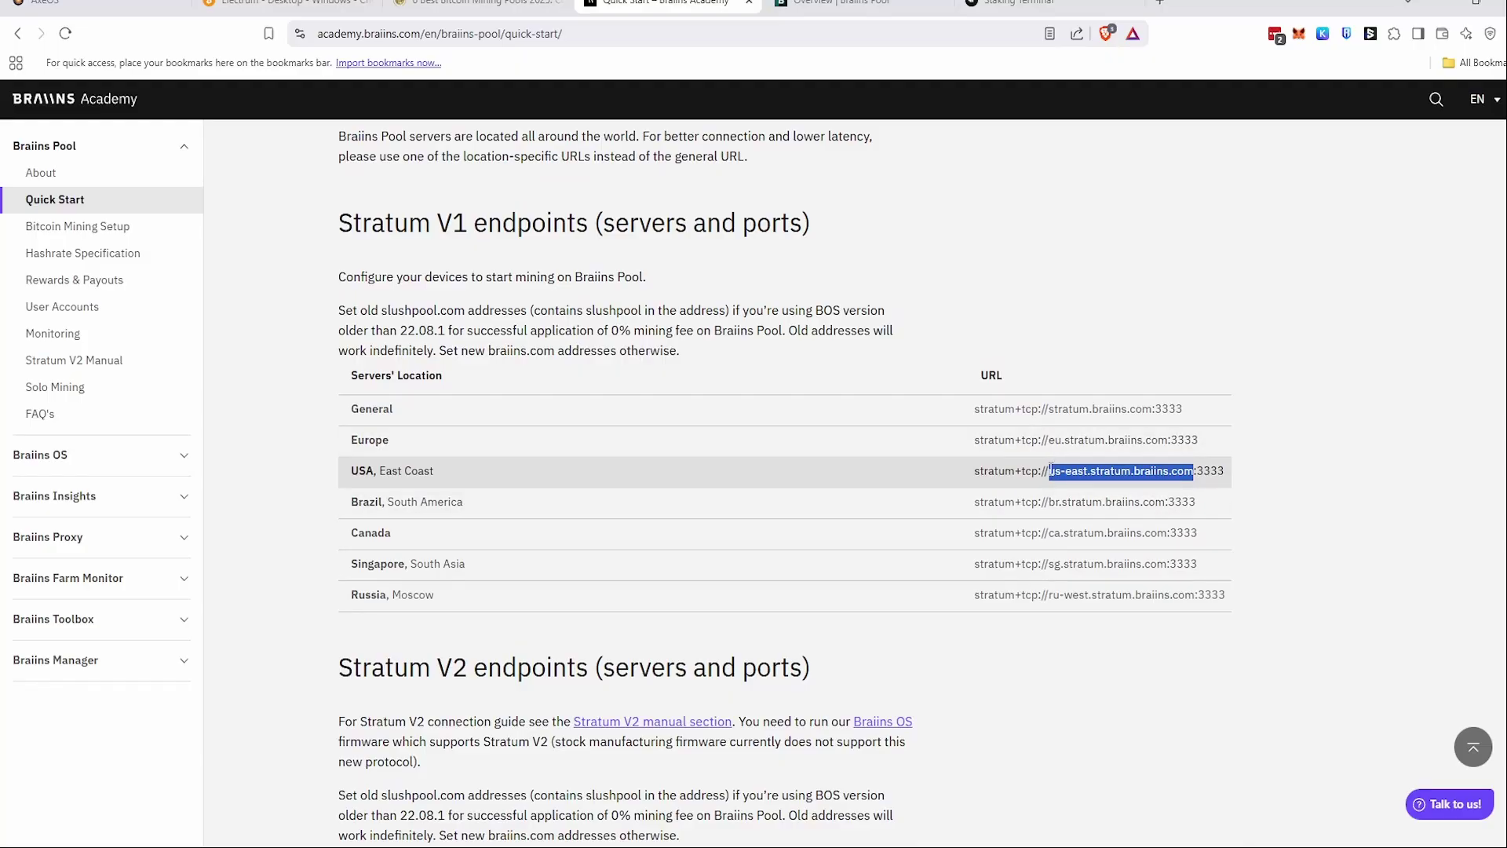
pyautogui.moveTo(1050, 471); pyautogui.dragTo(1197, 471)
pyautogui.click(102, 6)
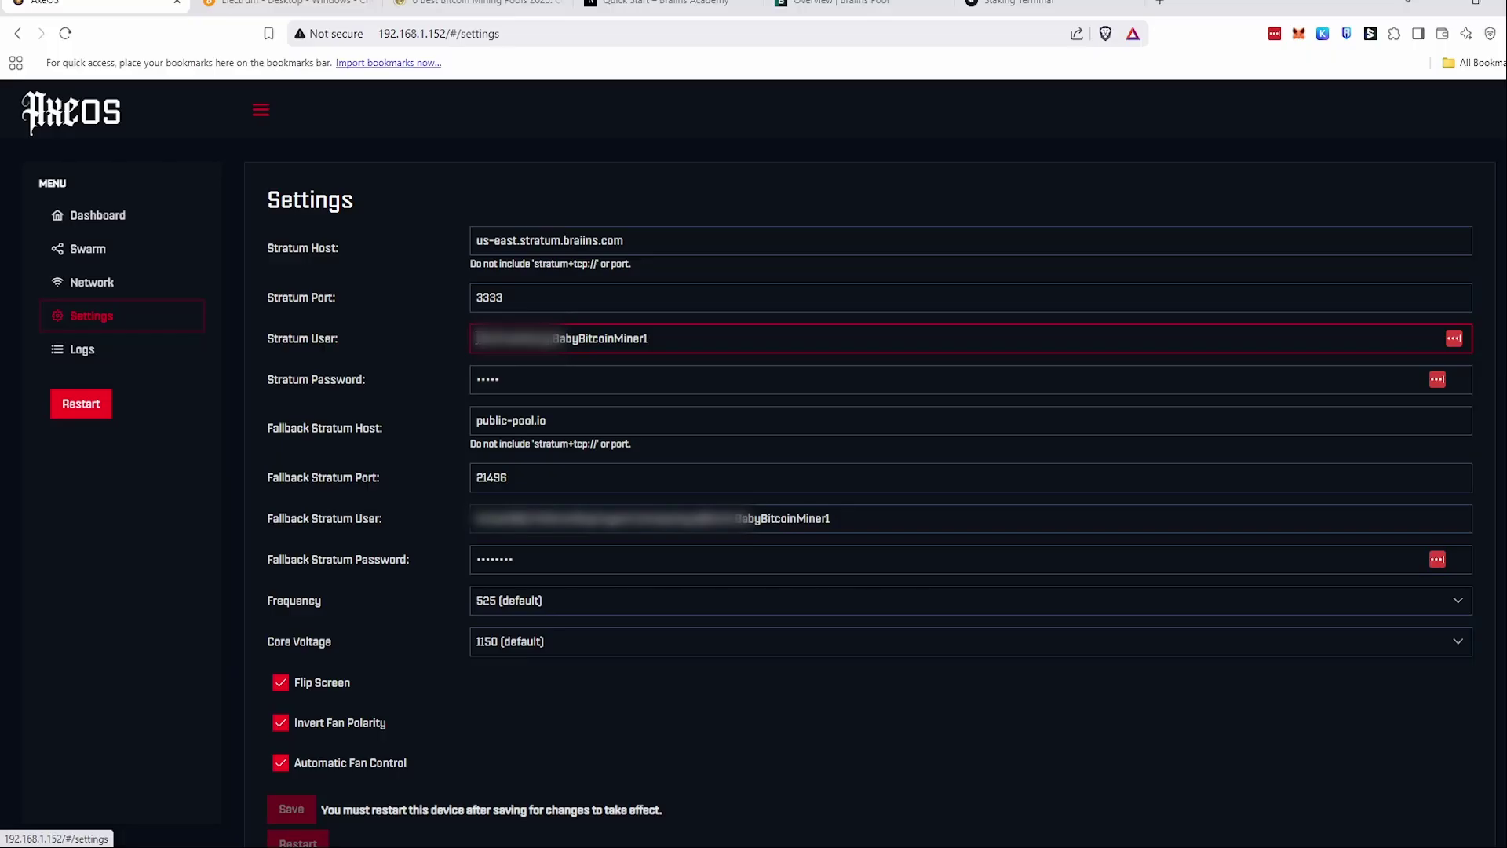
pyautogui.moveTo(477, 338); pyautogui.dragTo(659, 338)
pyautogui.click(667, 336)
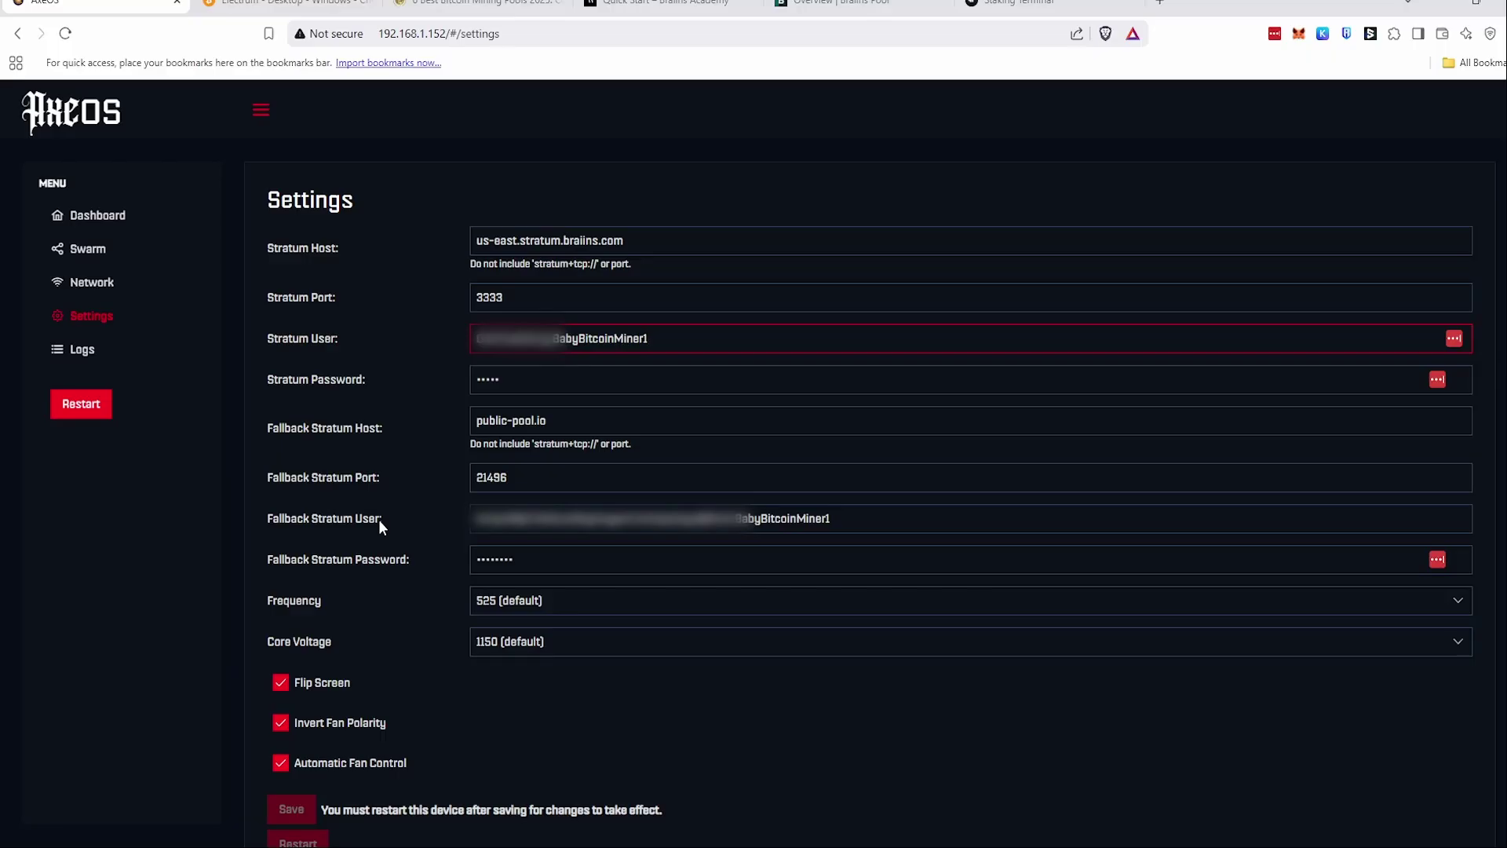
pyautogui.click(480, 241)
pyautogui.moveTo(486, 240); pyautogui.dragTo(643, 239)
pyautogui.click(625, 241)
pyautogui.click(476, 241)
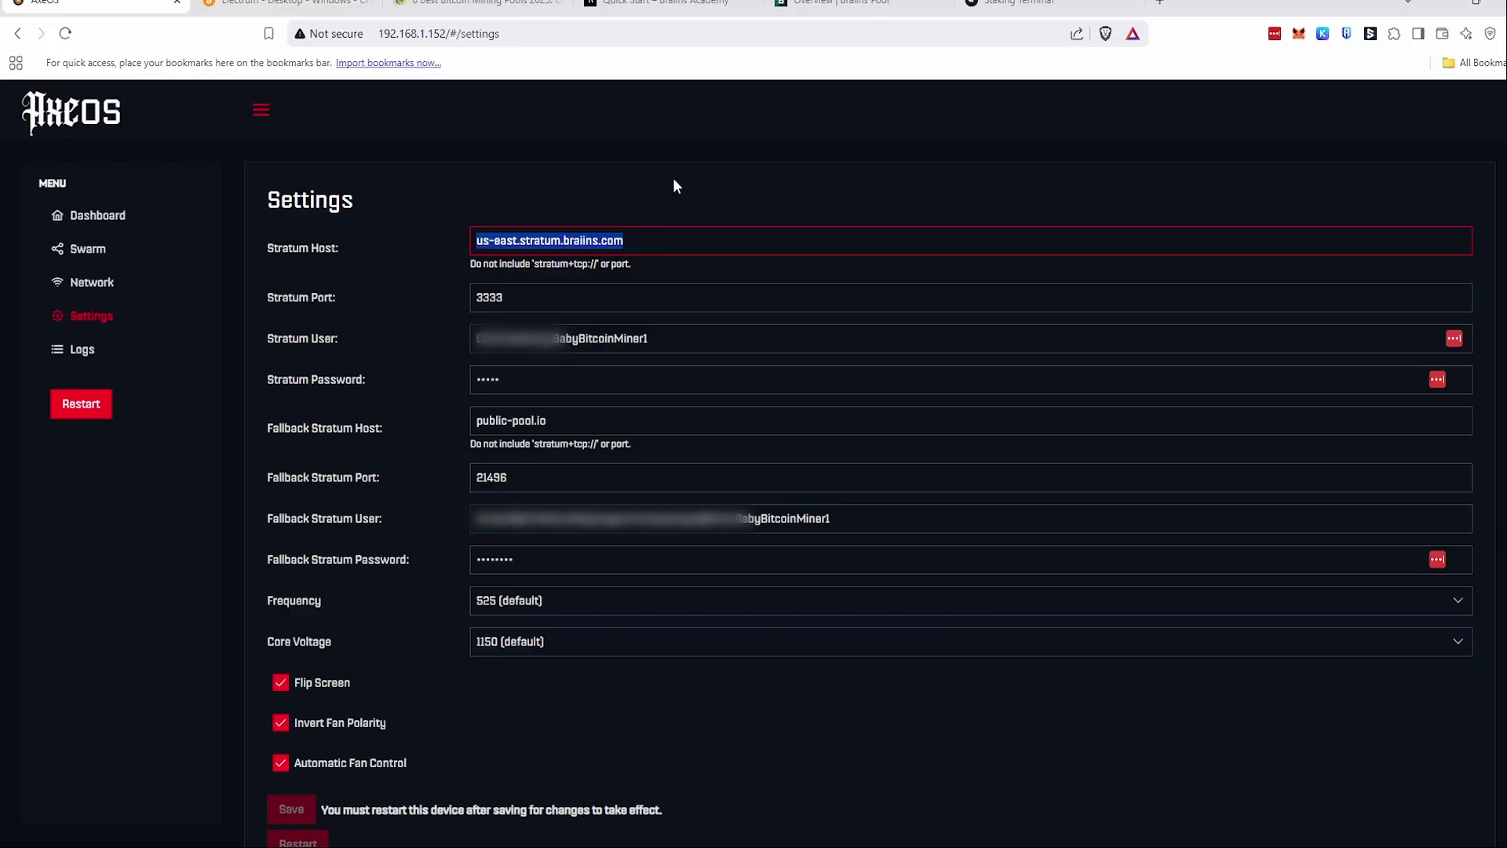
# - Check the Braiins Pool dashboard's 4.743 TH/s from 4 workers, then open Rewards history
pyautogui.click(837, 4)
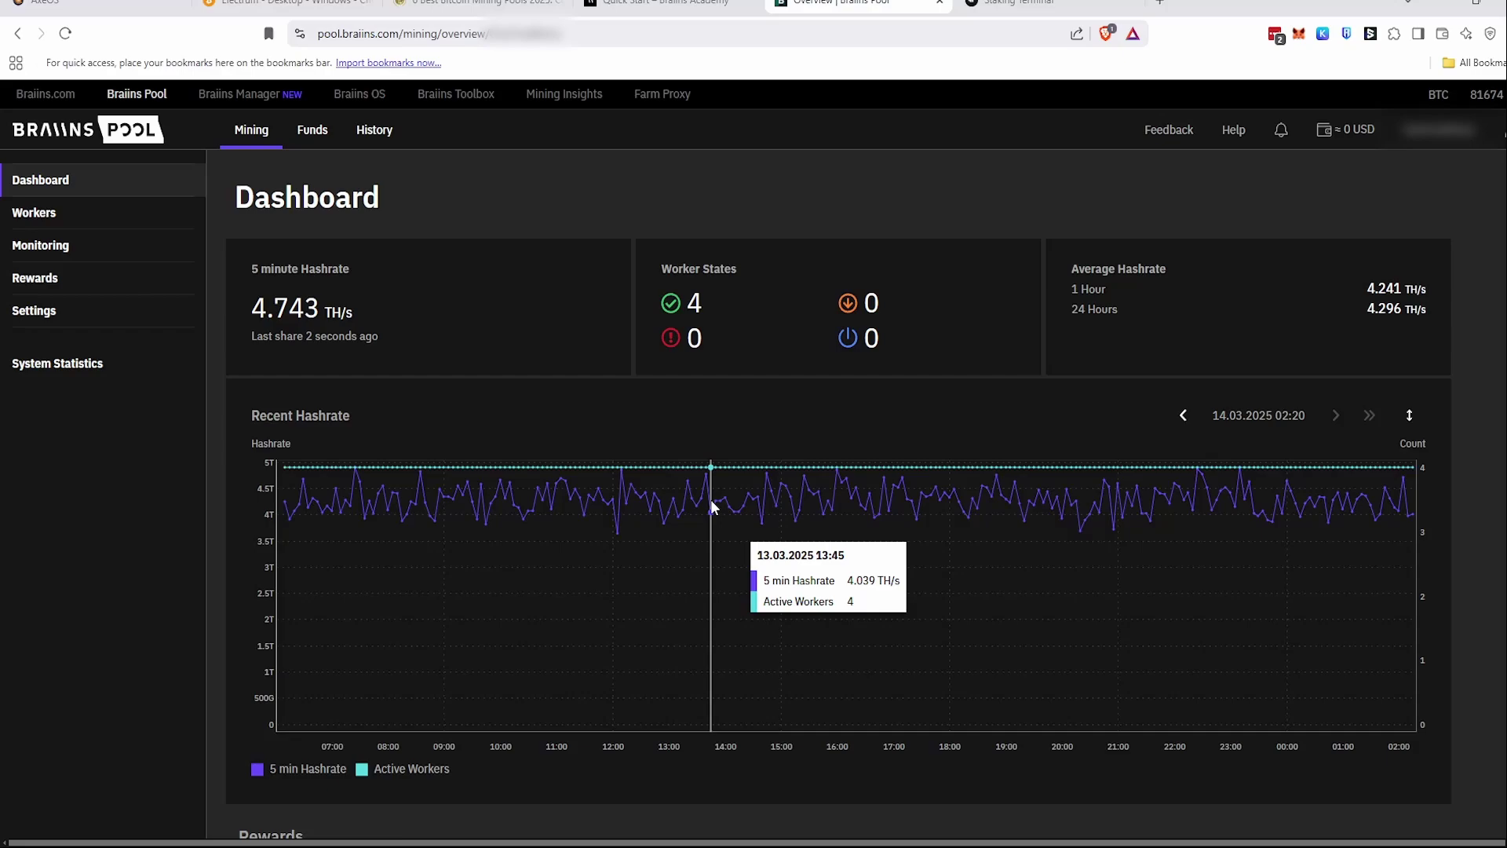
pyautogui.click(47, 278)
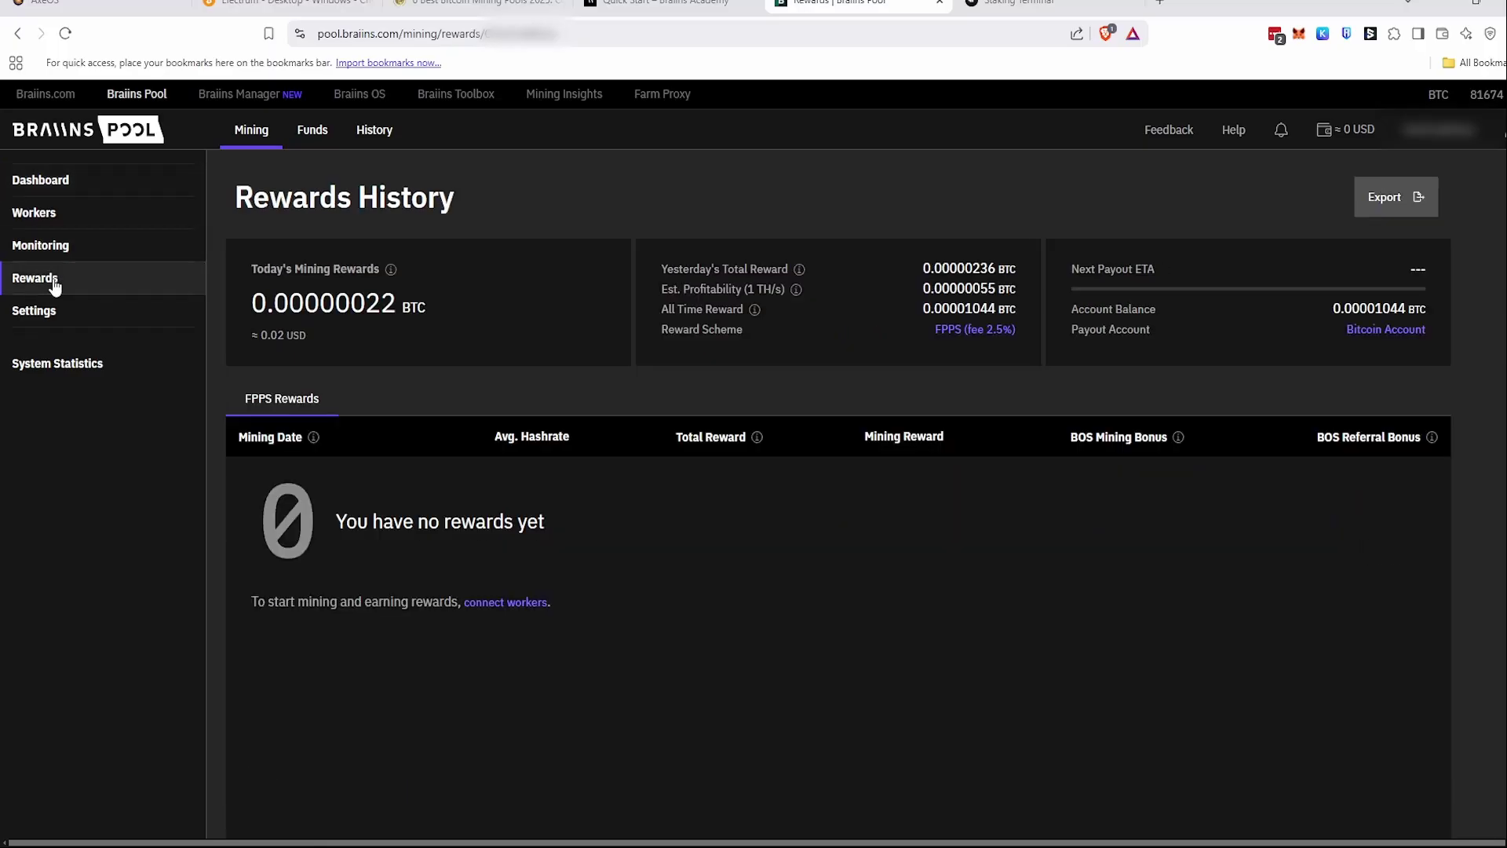
pyautogui.scroll(-1, 463, 550)
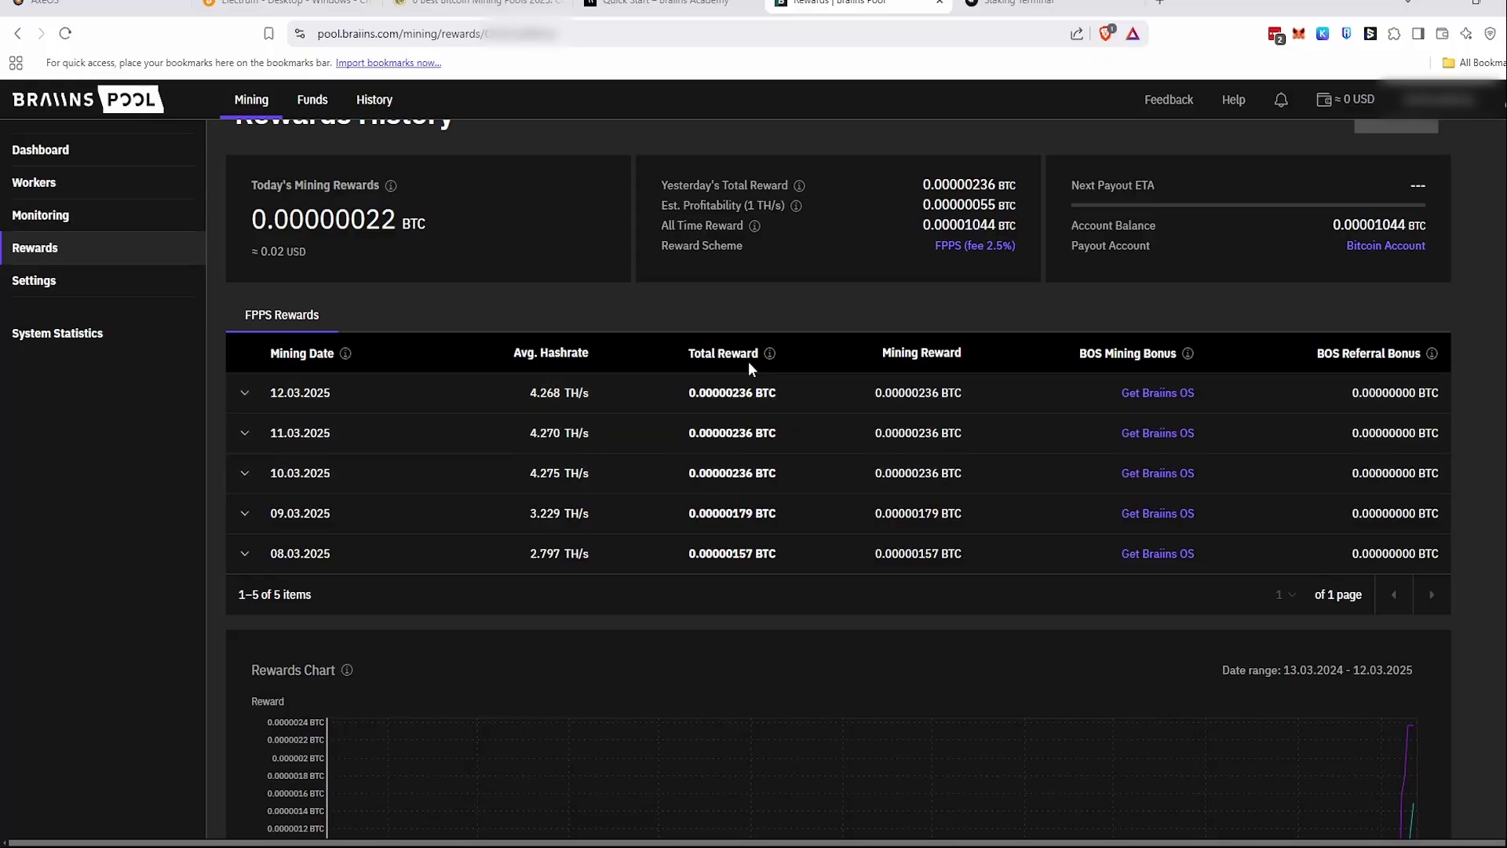
pyautogui.scroll(-1, 734, 375)
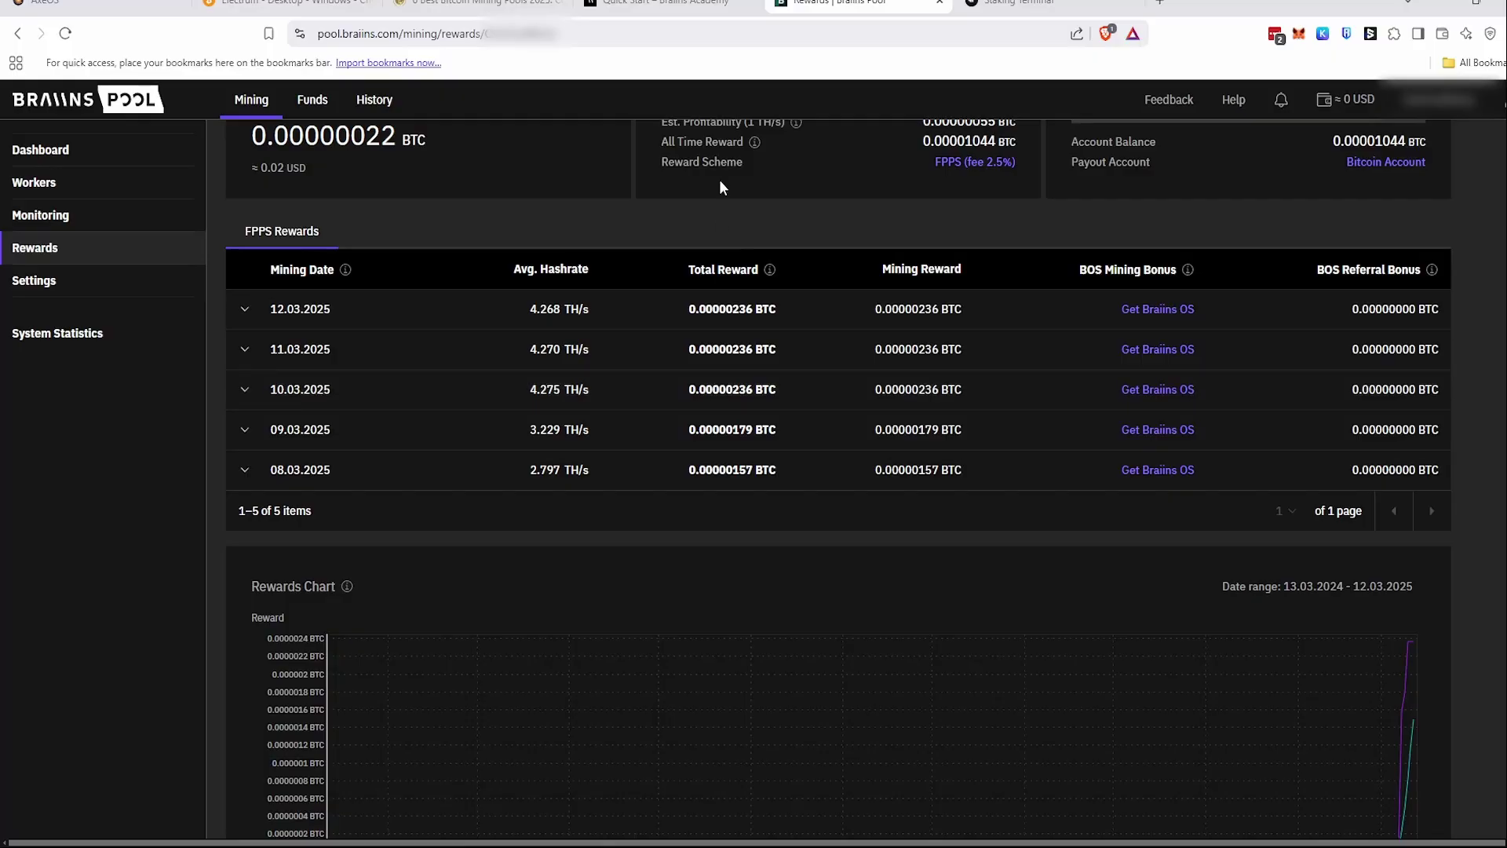
pyautogui.scroll(2, 615, 313)
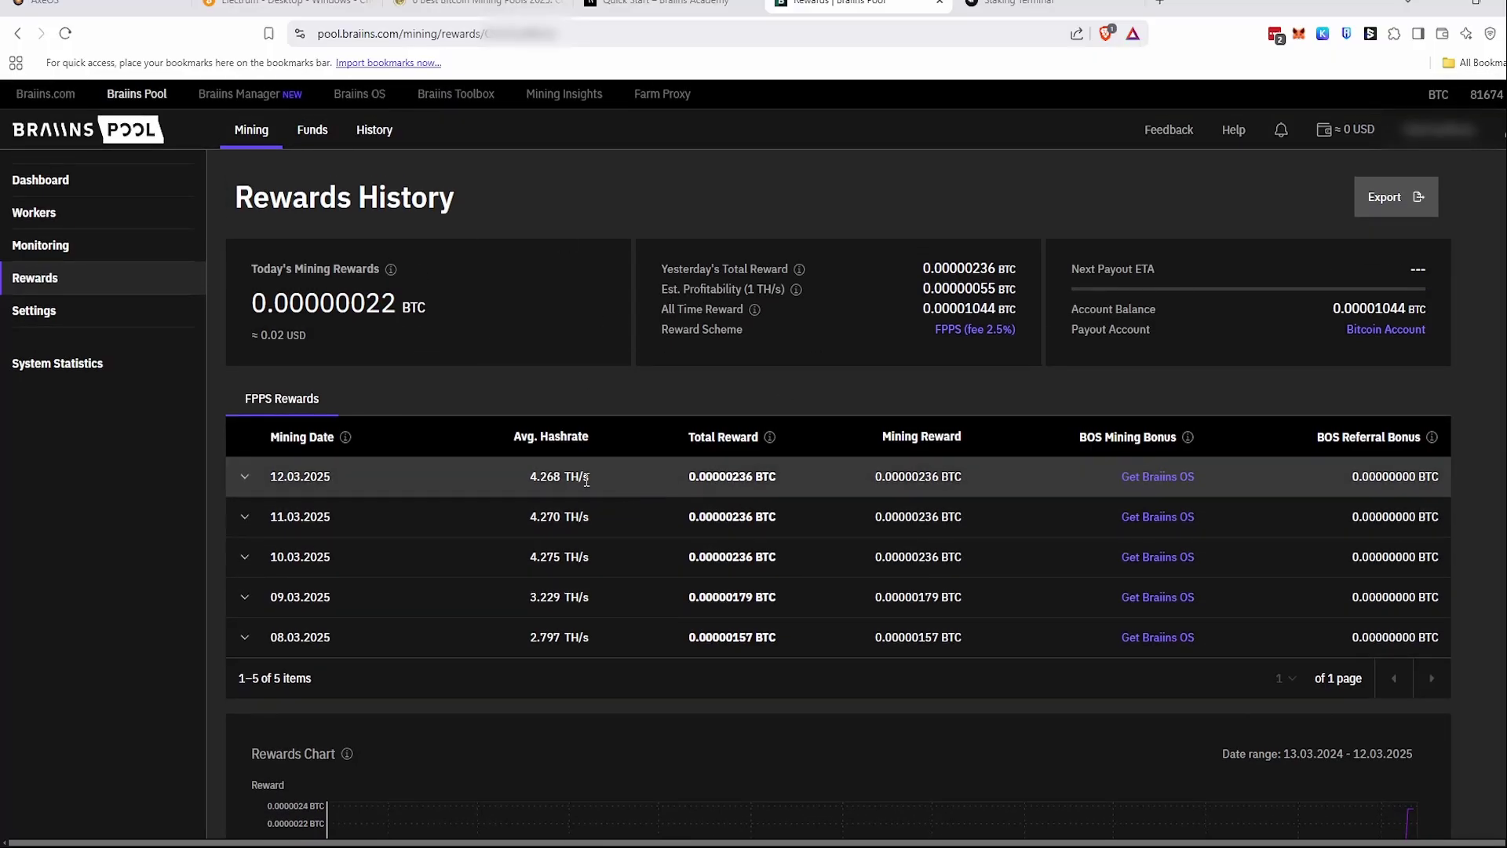
pyautogui.scroll(-1, 789, 498)
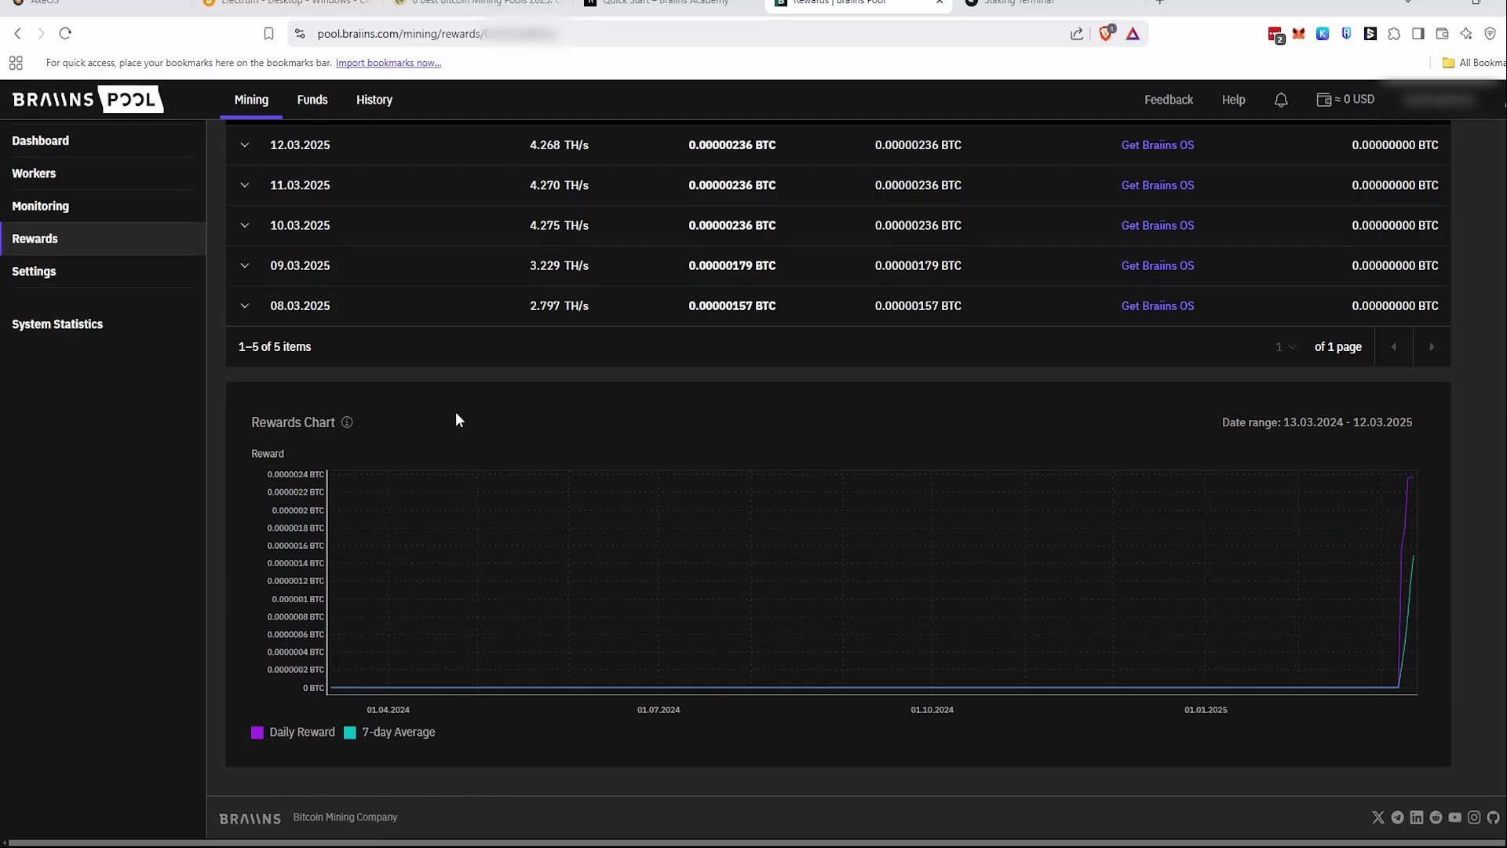
pyautogui.scroll(1, 459, 418)
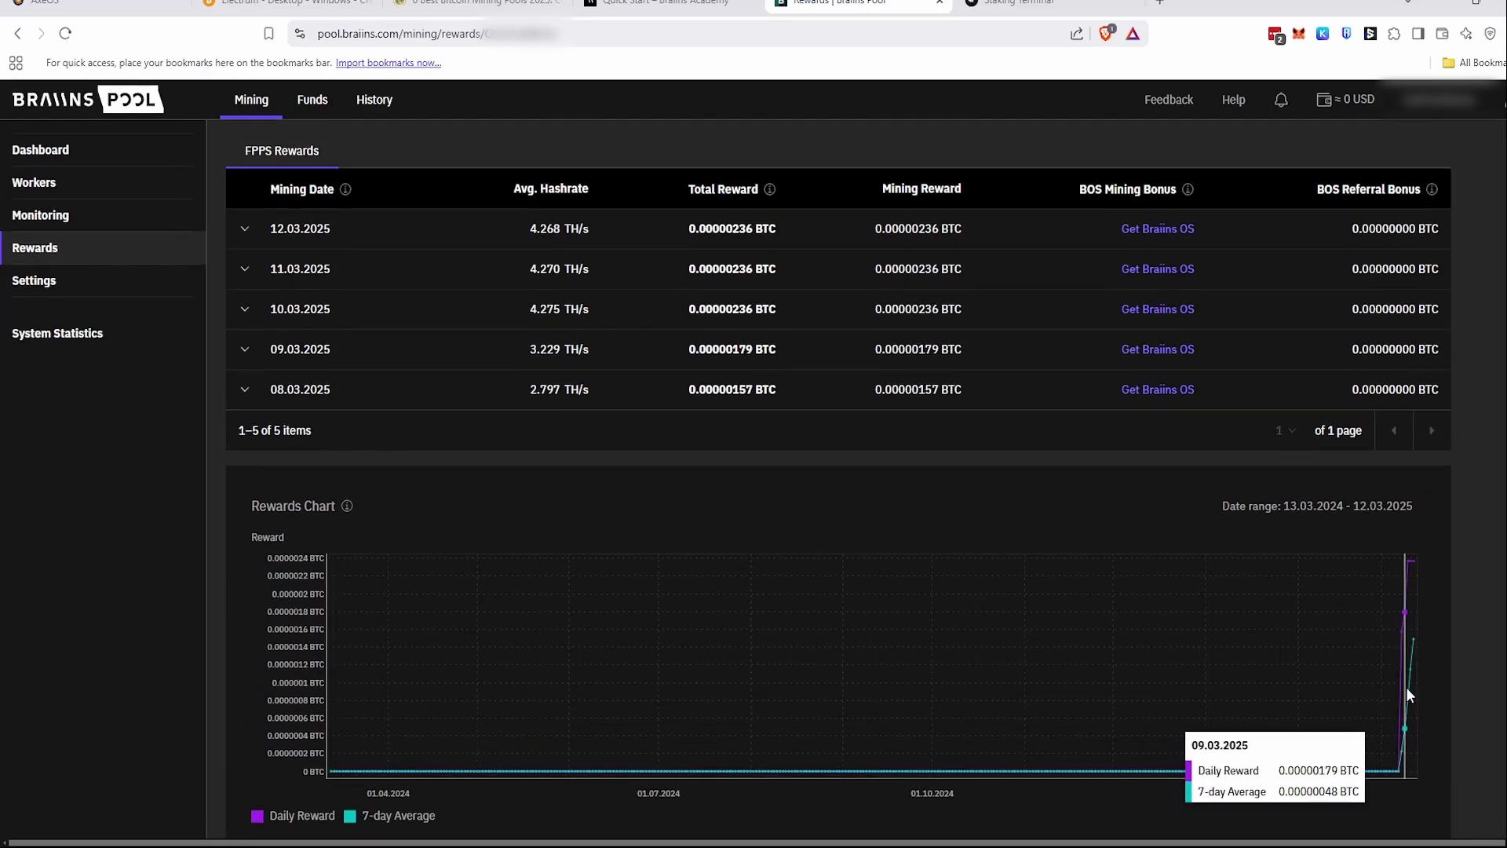
pyautogui.click(43, 160)
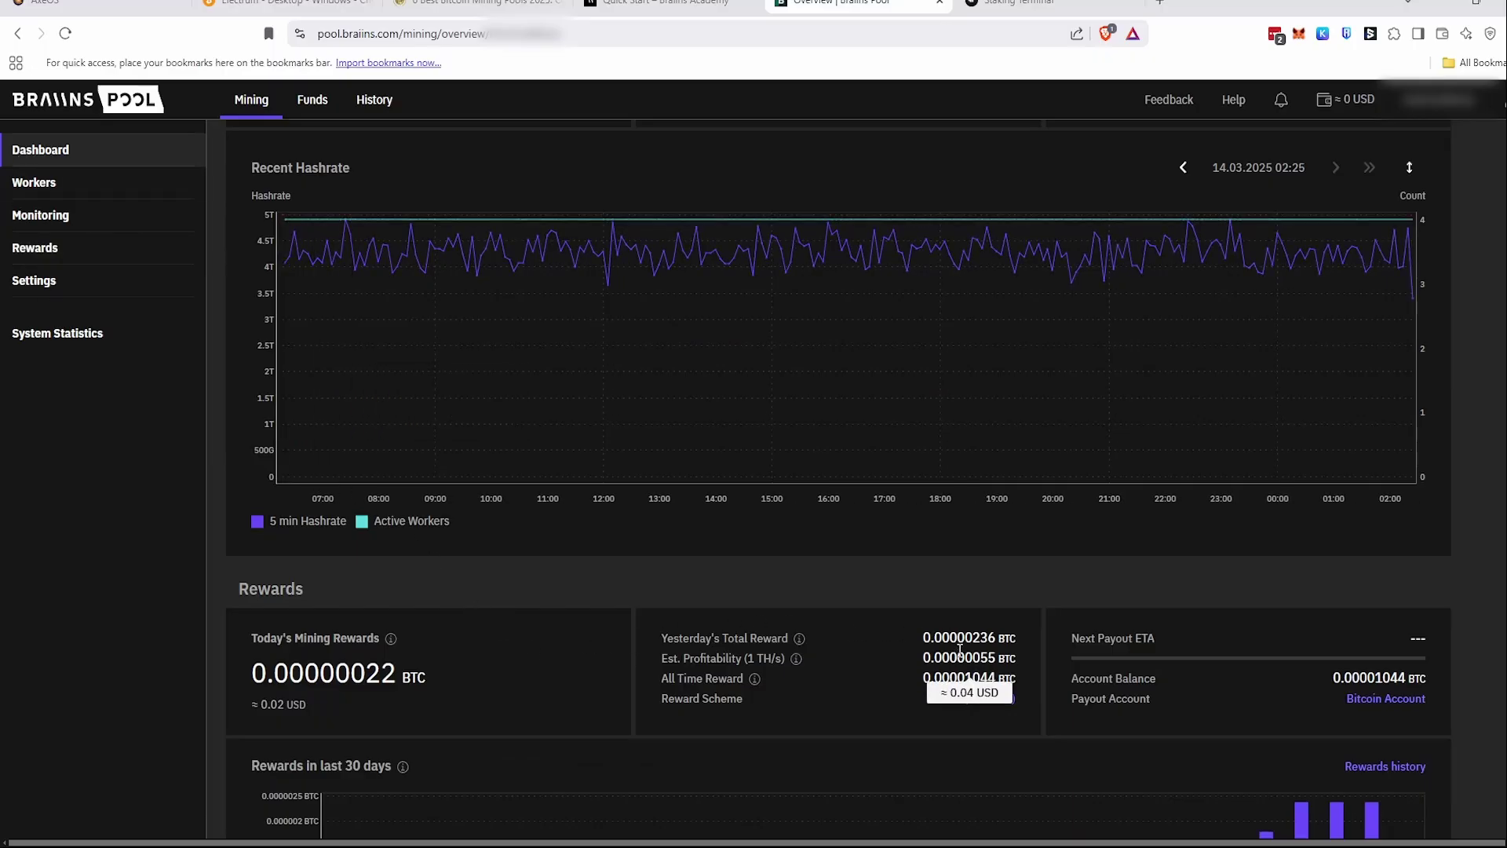
# - Check yesterday's 0.00000236 BTC total reward and its USD value on the Braiins Pool dashboard
pyautogui.moveTo(957, 638)
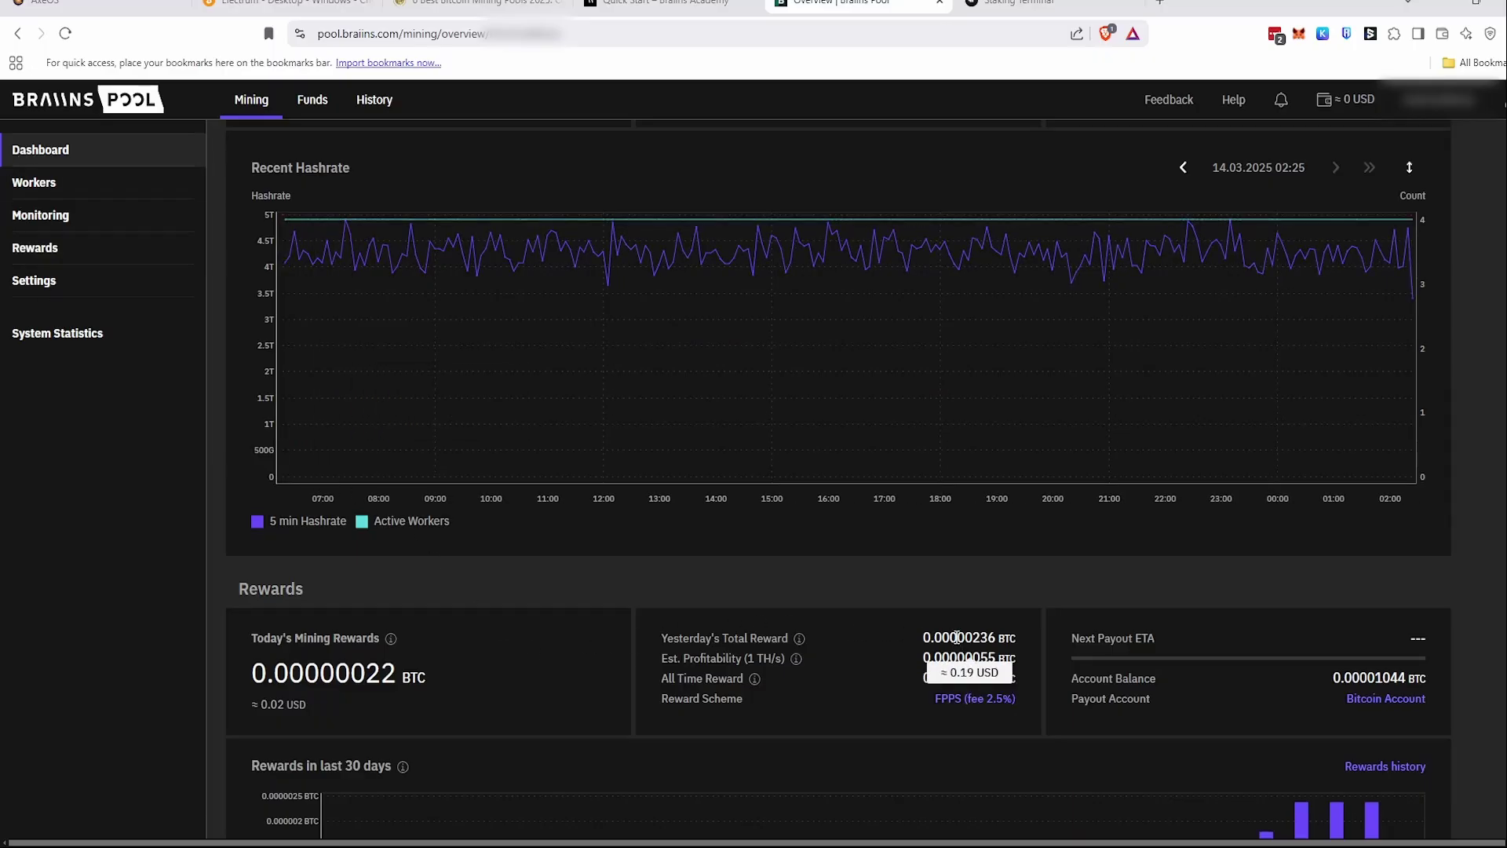